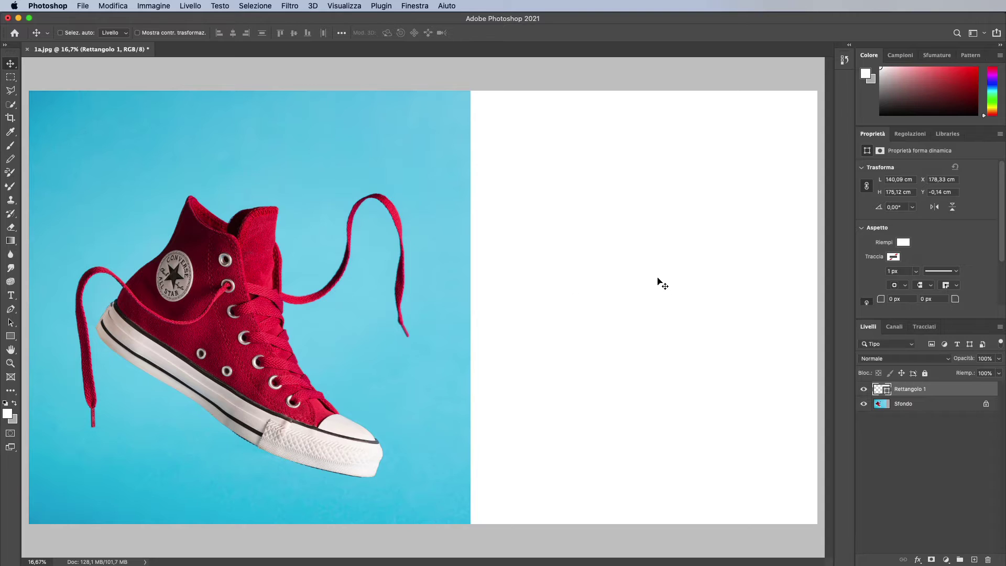
Open Opzioni di fusione for the Rettangolo 1 layer and move the Stile livello dialog aside.
right_click(906, 389)
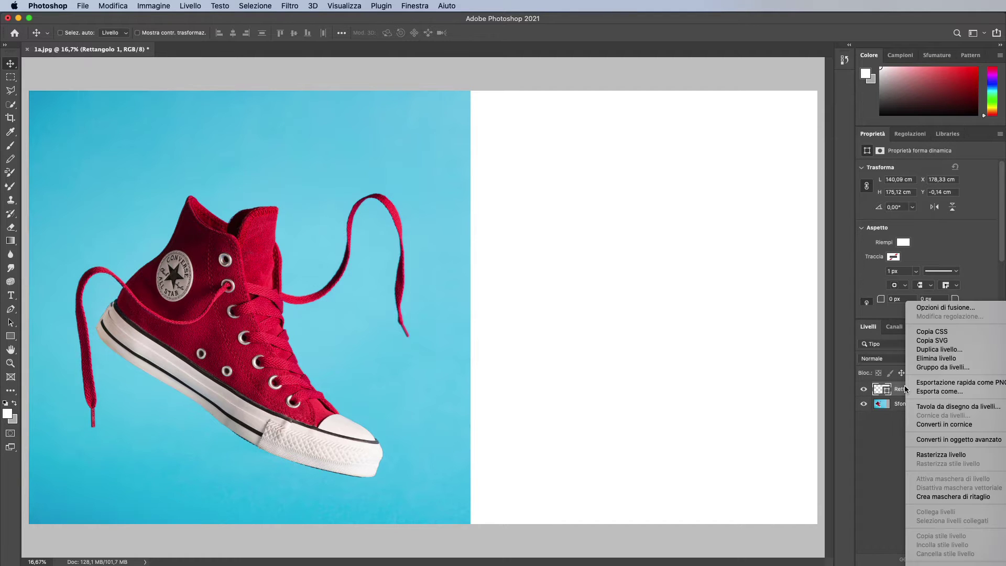
left_click(932, 311)
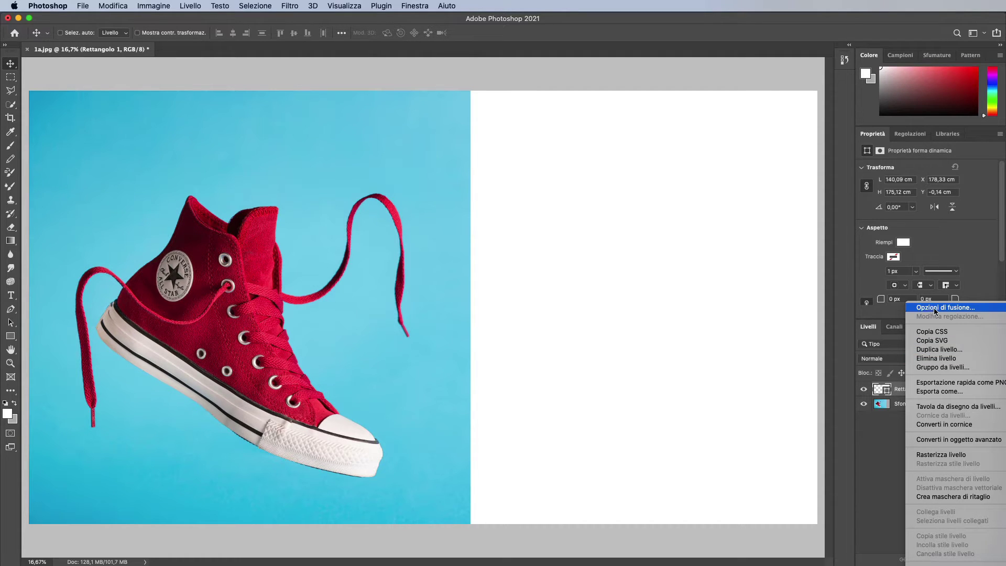
left_click(935, 312)
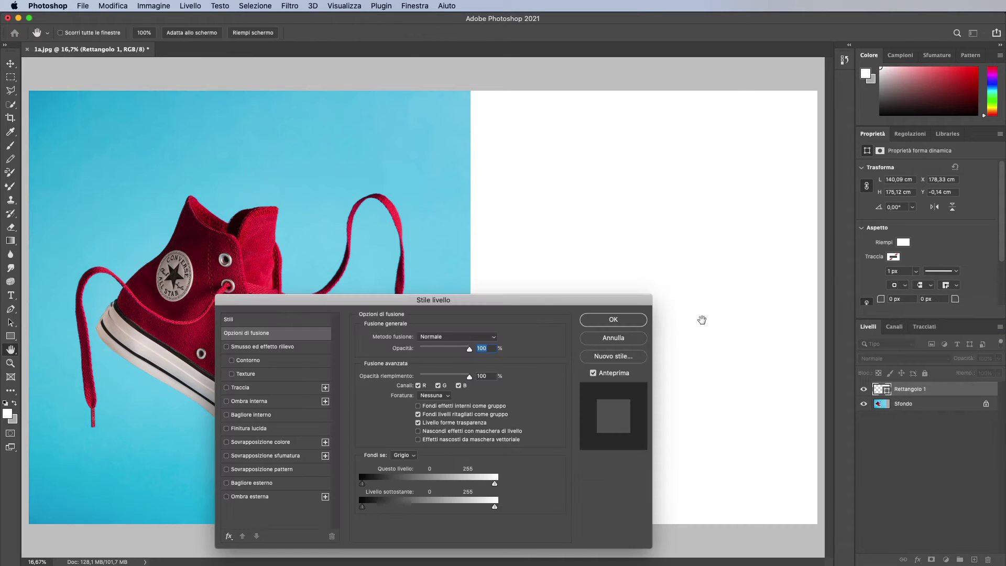
mouse_move(504, 295)
left_mouse_down()
mouse_move(563, 231)
mouse_move(566, 206)
left_mouse_up()
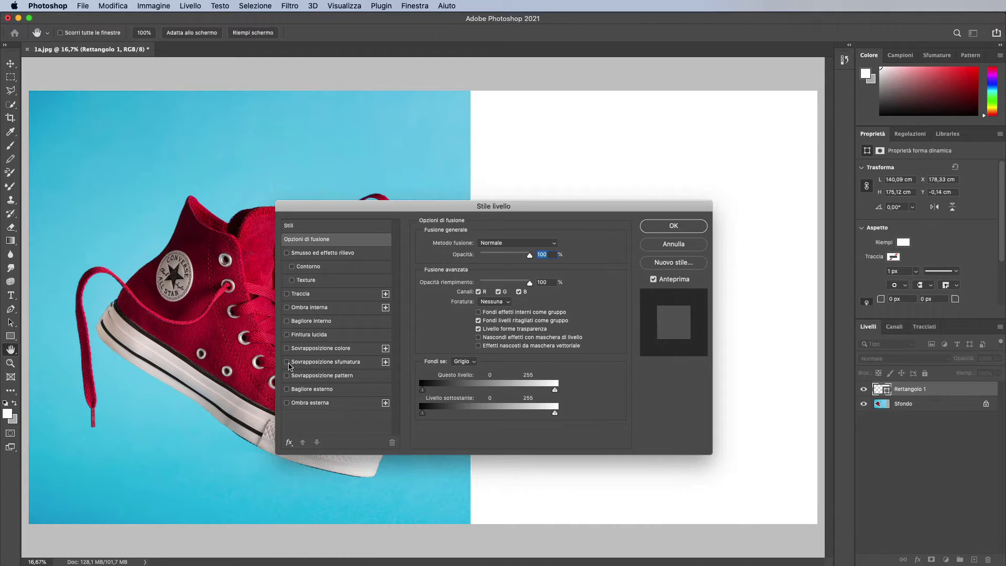
Enable Sovrapposizione sfumatura on Rettangolo 1 with Normale blend mode at 100% opacity.
left_click(293, 363)
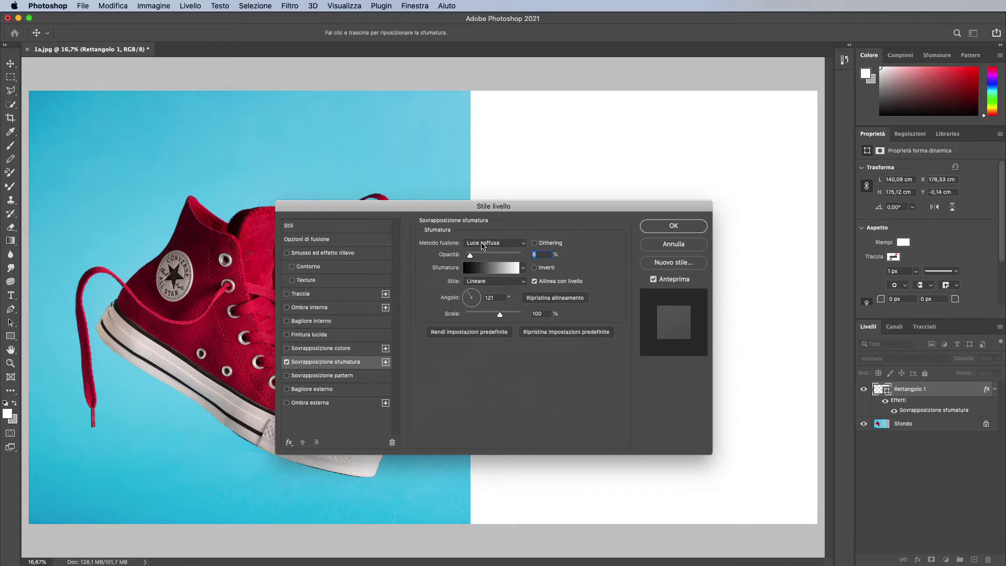
mouse_move(517, 210)
left_mouse_down()
mouse_move(293, 209)
mouse_move(326, 238)
mouse_move(272, 225)
left_mouse_up()
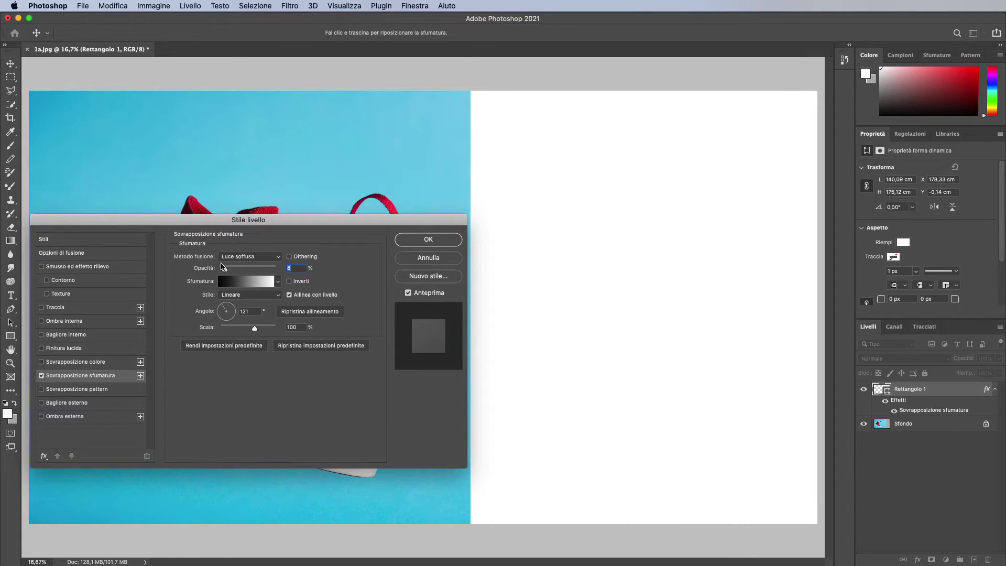
left_click(226, 257)
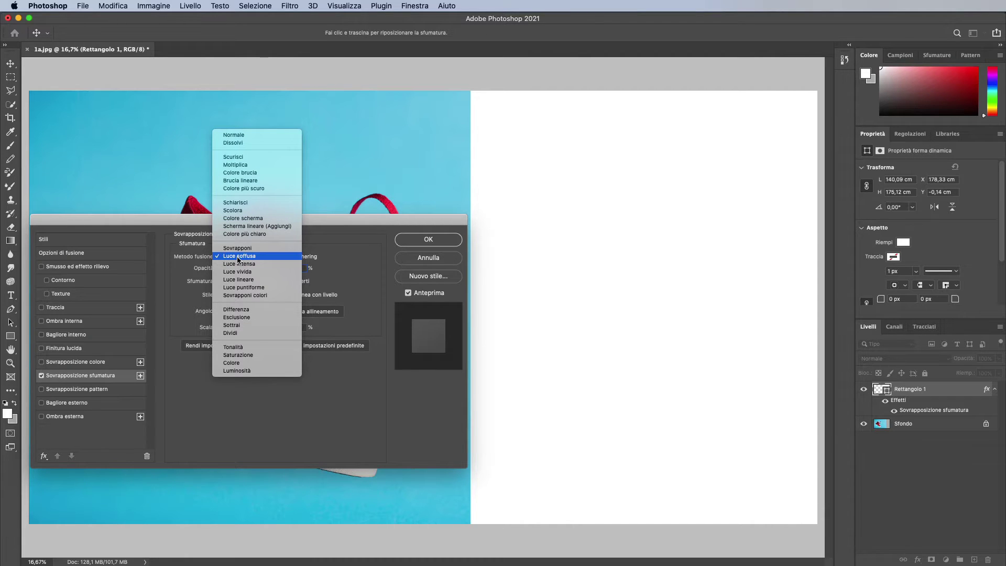
left_click(240, 135)
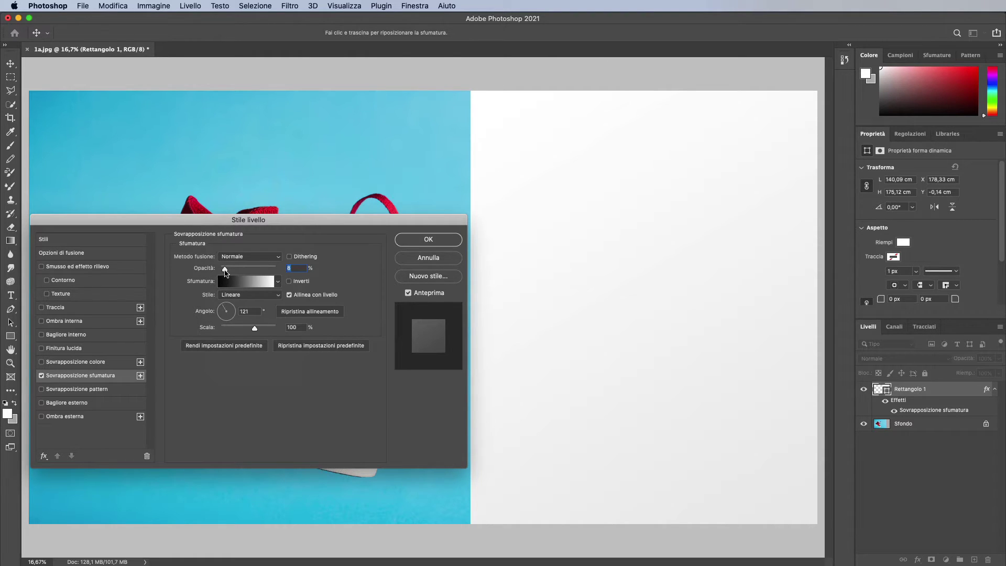
left_click_drag(225, 268, 283, 271)
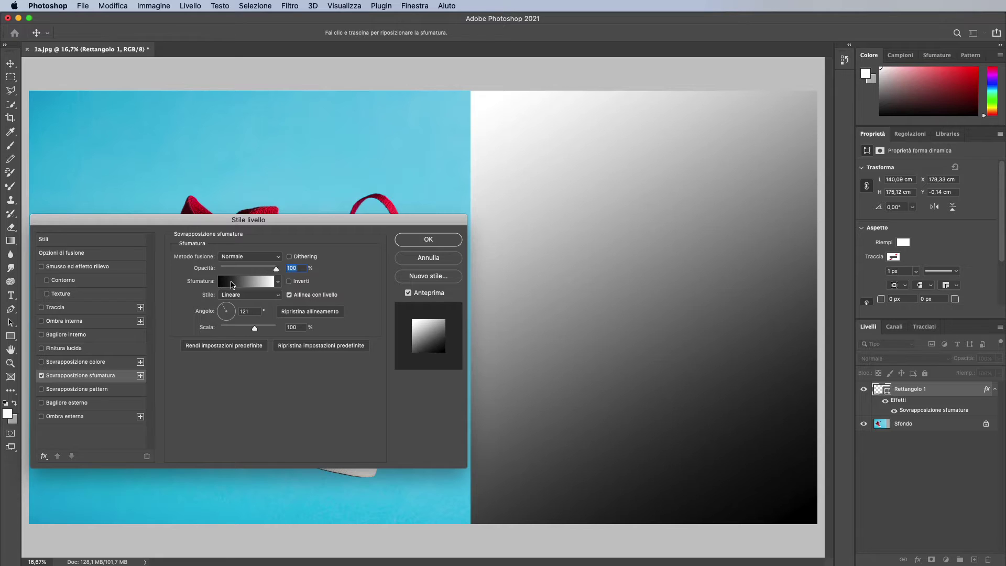
In the gradient editor's Blues folder, try Blue_22, then apply the violet-to-blue Blue_24 preset.
left_click(232, 284)
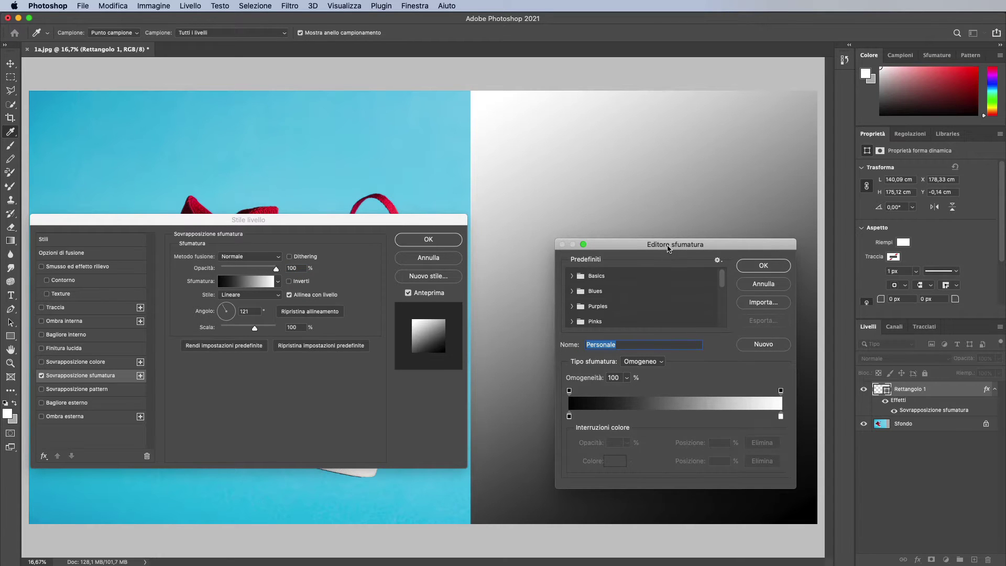
left_click_drag(707, 251, 374, 60)
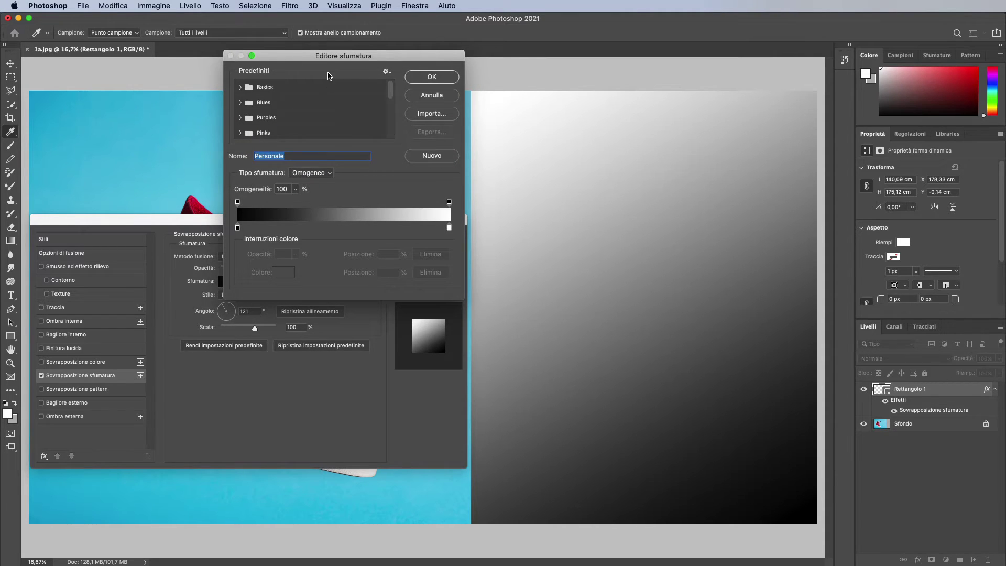
left_click(240, 102)
scroll(274, 117, "down", 3)
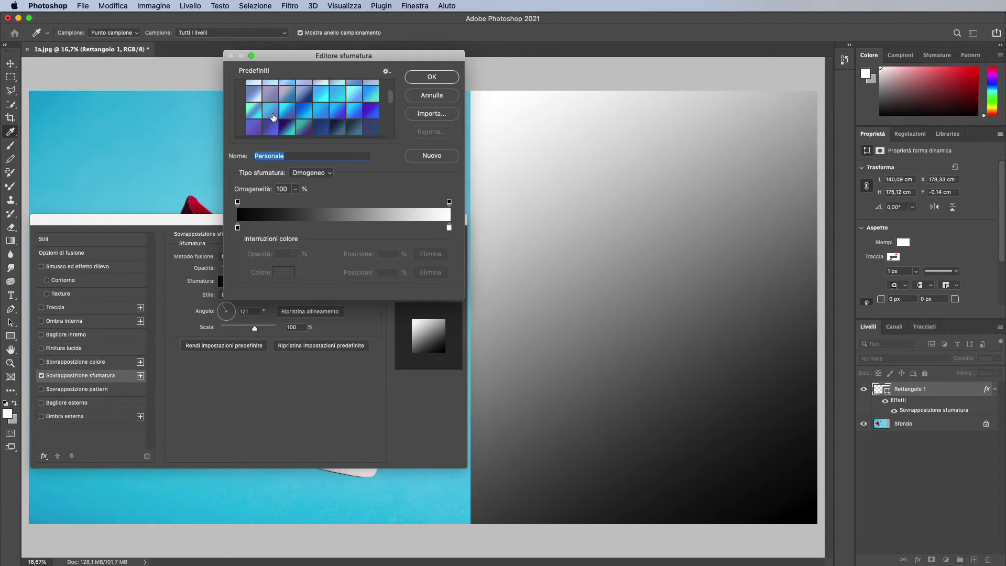
left_click(338, 121)
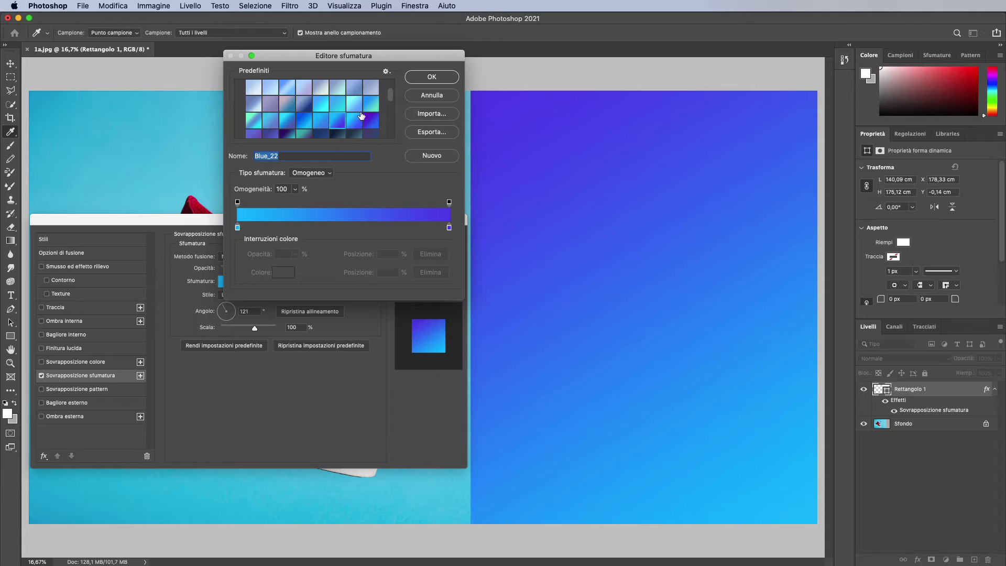
scroll(364, 115, "down", 1)
left_click(369, 112)
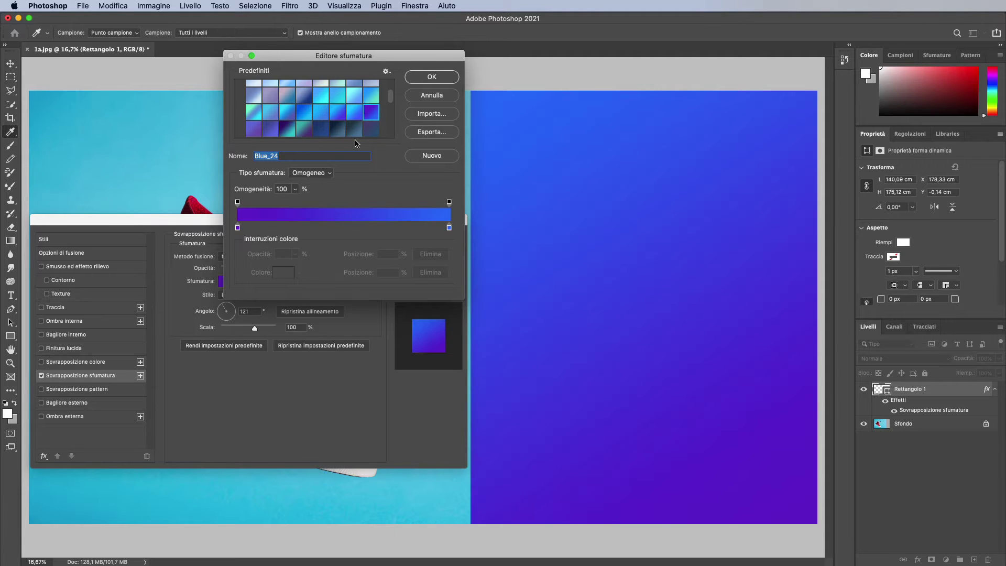
mouse_move(387, 60)
left_mouse_down()
mouse_move(671, 80)
mouse_move(921, 64)
left_mouse_up()
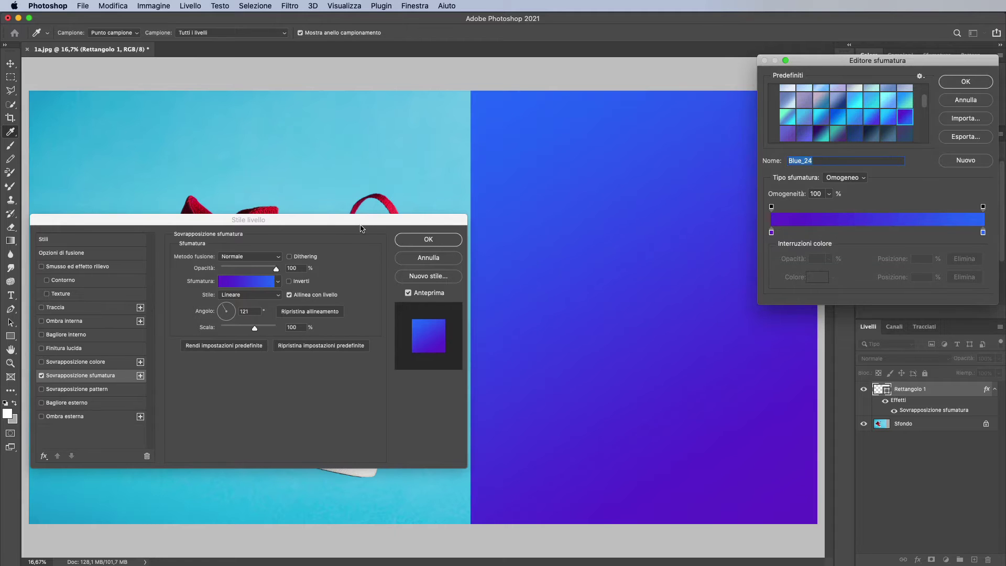
left_click_drag(361, 228, 342, 542)
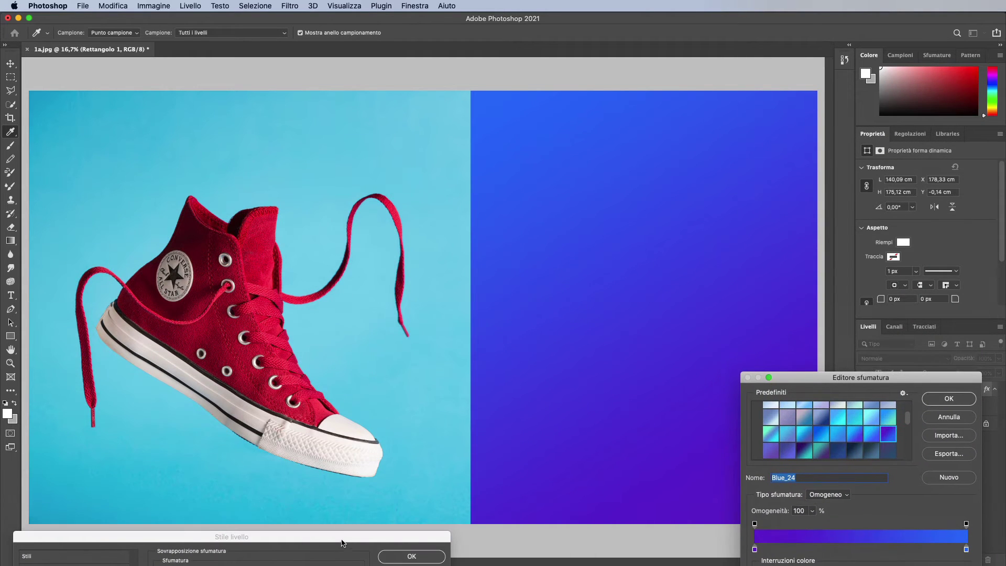
left_click_drag(923, 383, 942, 135)
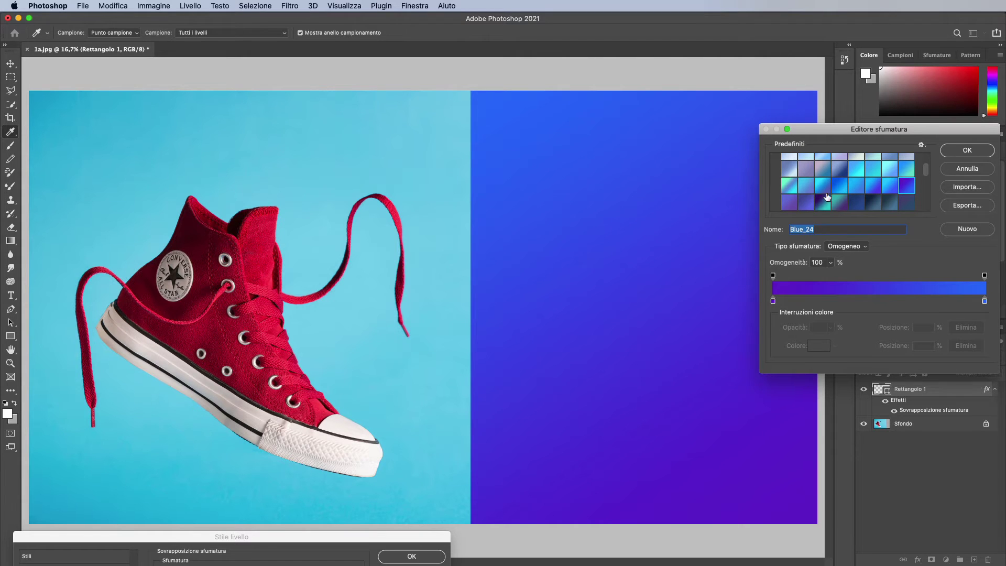
Try Blue_27, Purple_02 and Purple_01, then settle on the navy-pink-orange Purple_21 preset.
left_click(828, 197)
scroll(858, 187, "down", 5)
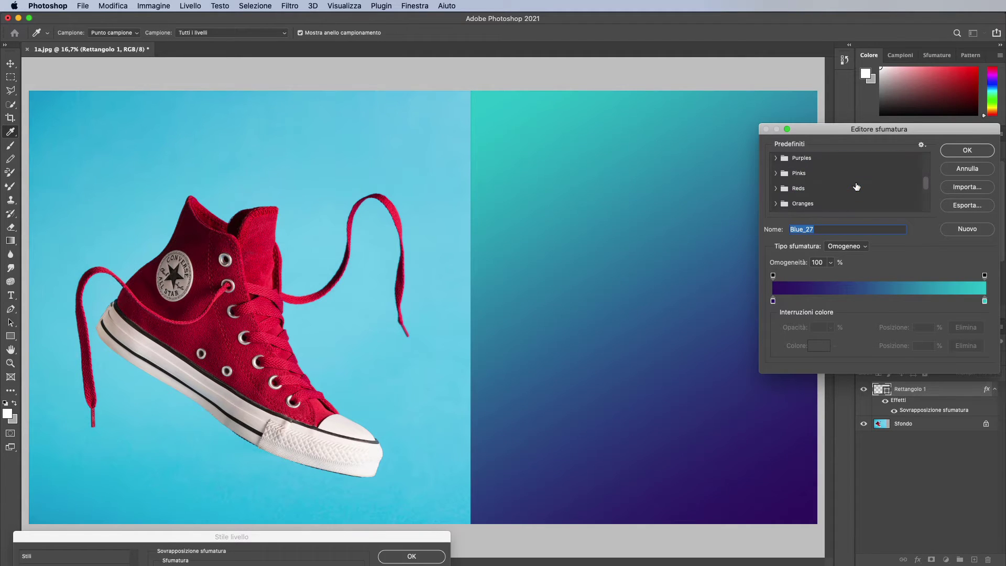
scroll(788, 175, "up", 2)
left_click(775, 178)
left_click(803, 196)
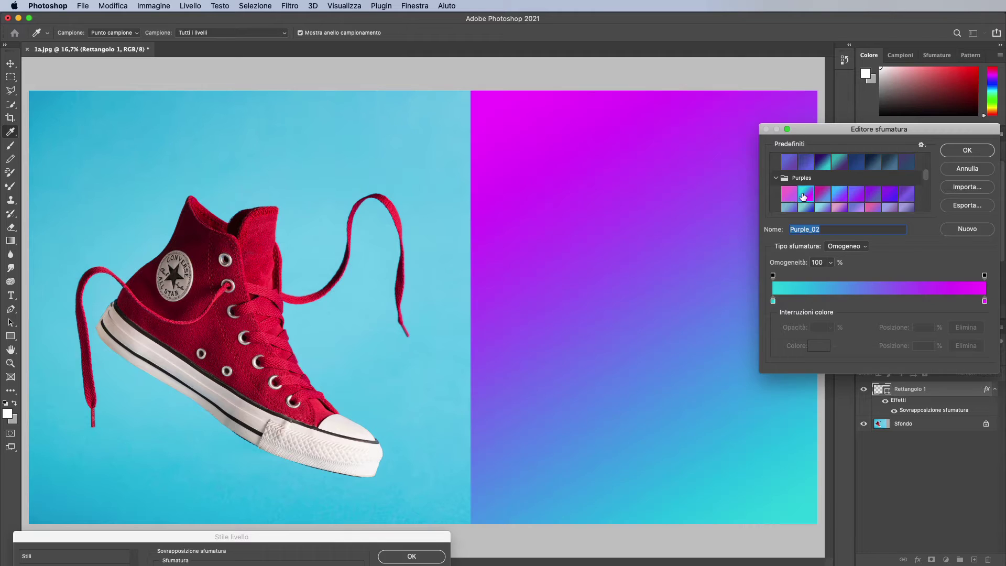
left_click(792, 193)
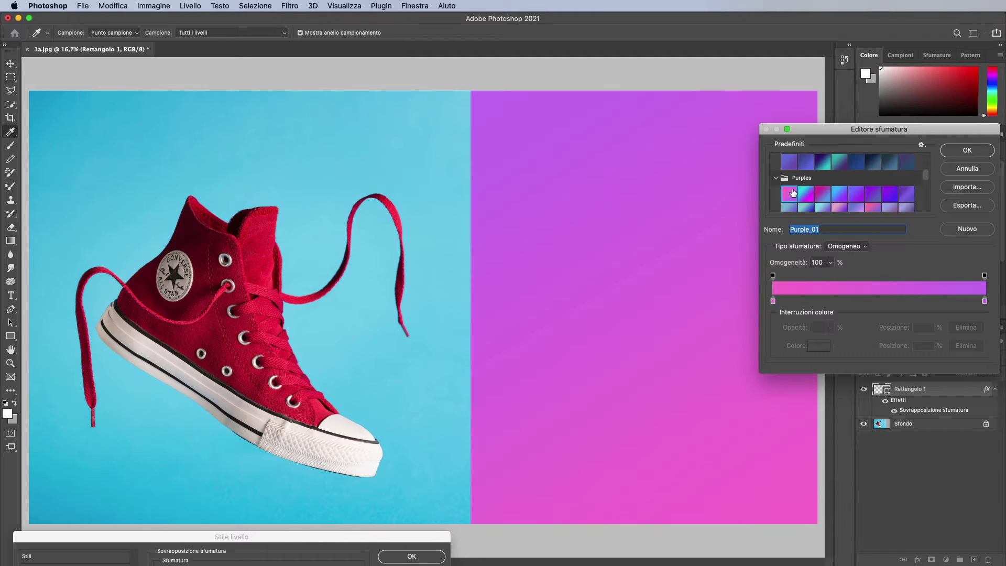
scroll(816, 204, "down", 3)
scroll(816, 205, "down", 3)
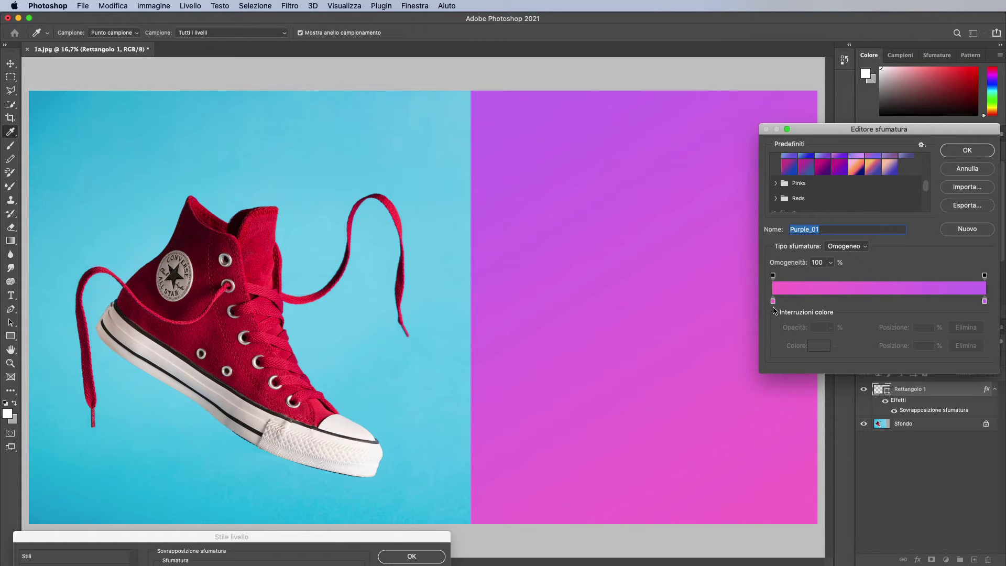
scroll(812, 199, "up", 1)
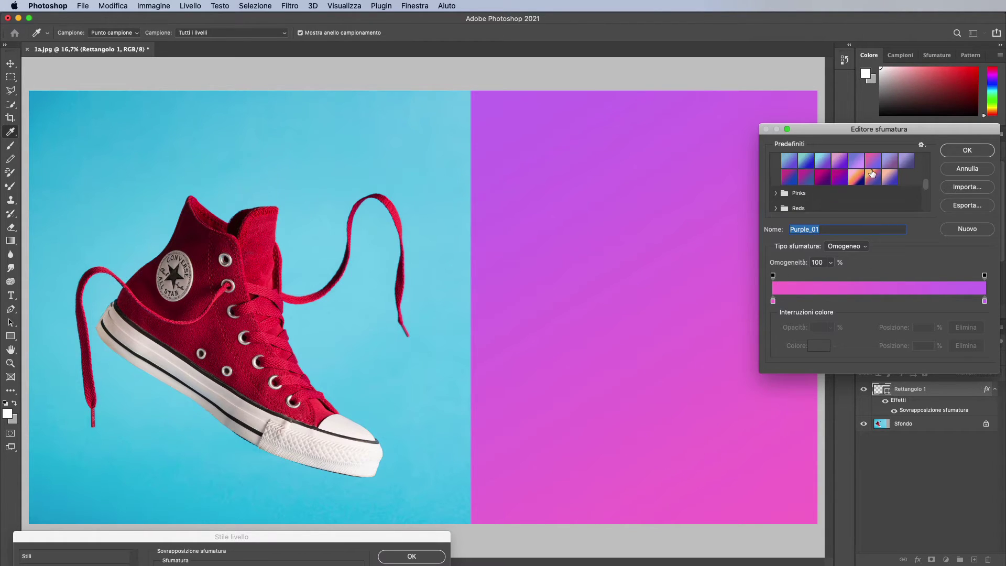
left_click(858, 171)
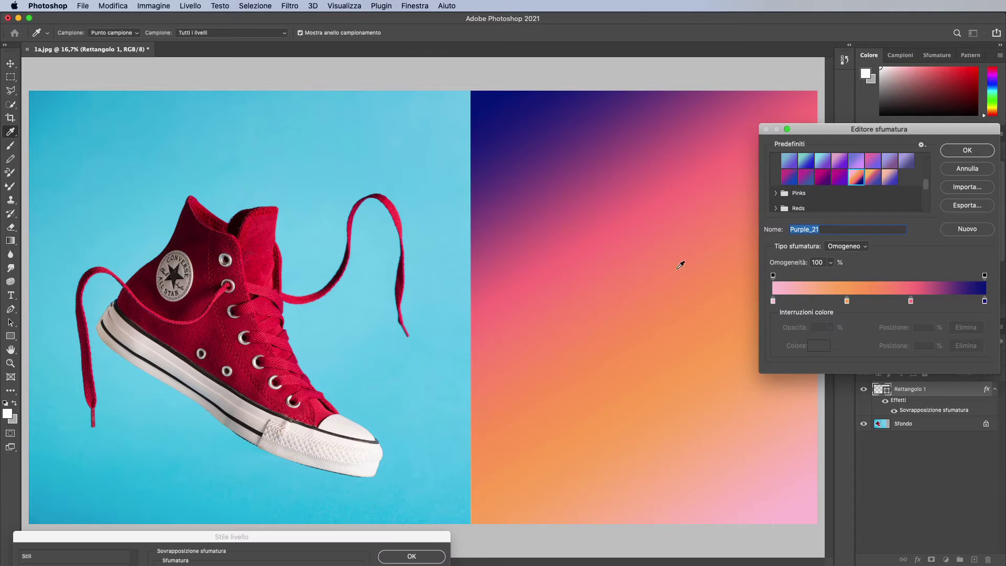
Recolour the gradient's leftmost pink stop to a vivid, fully saturated blue.
left_click(774, 301)
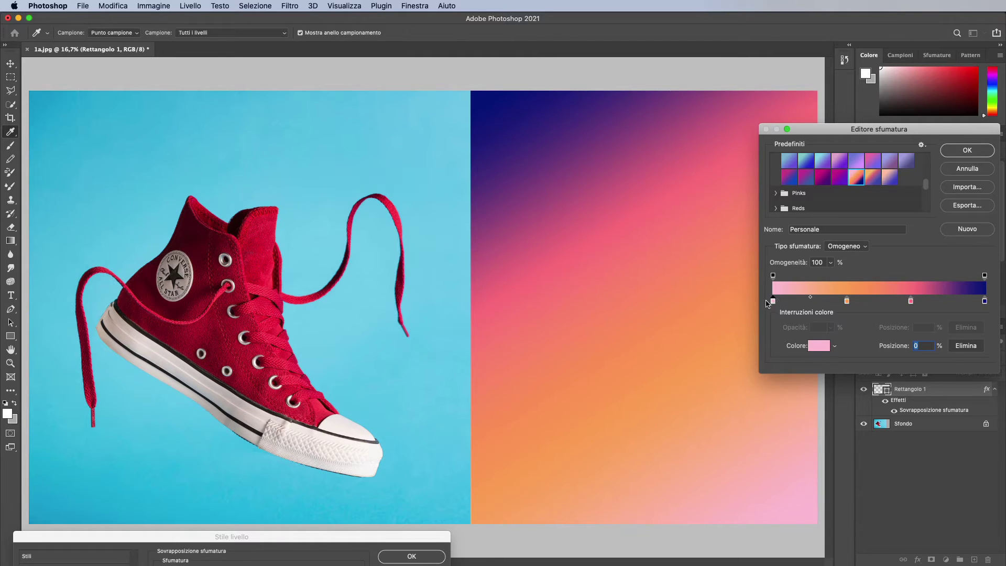
left_click(819, 349)
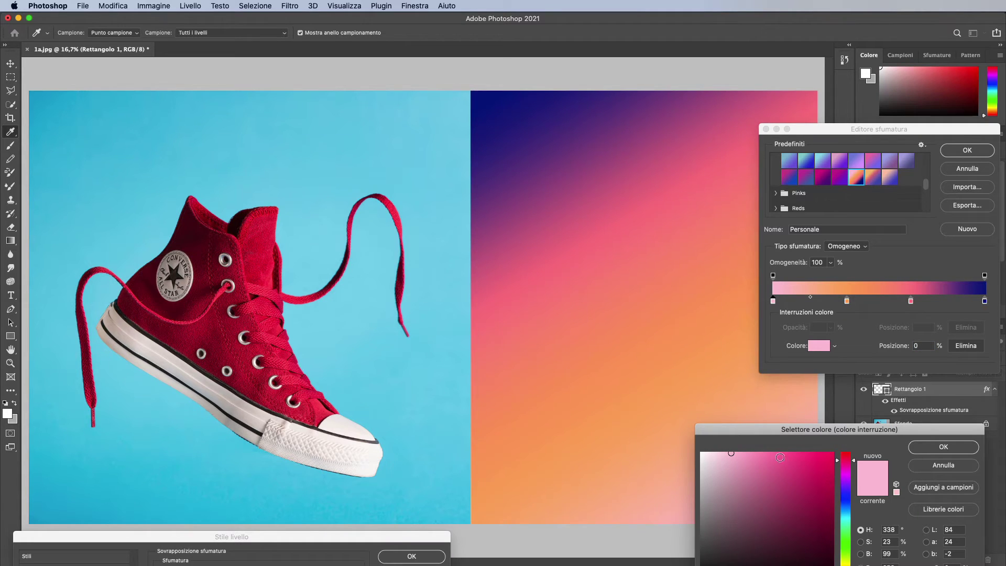
left_click(849, 498)
left_click(833, 453)
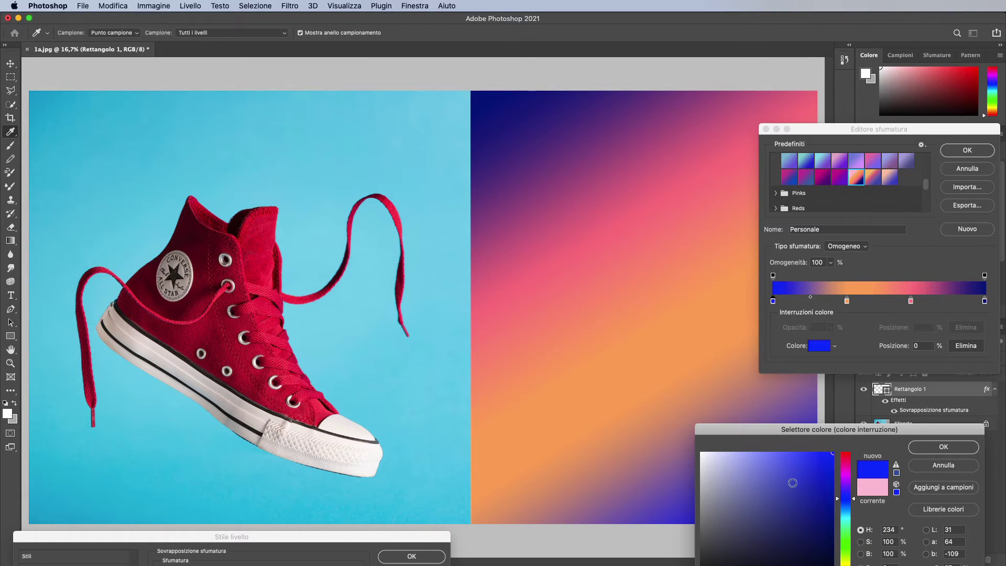
left_click(931, 448)
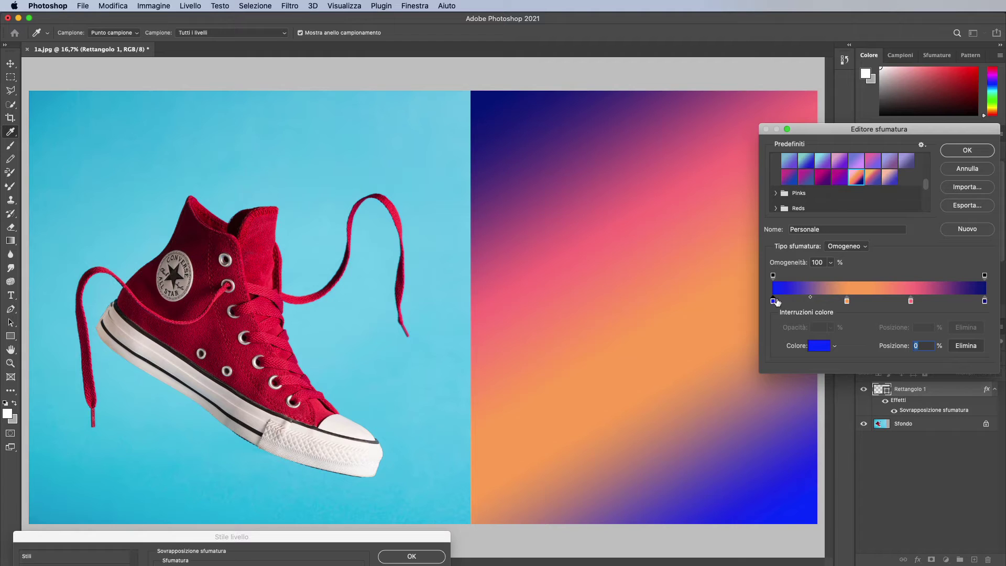
Keep the blue stop at the start, delete the orange and dark blue stops, and move pink to the end.
left_click_drag(774, 301, 818, 302)
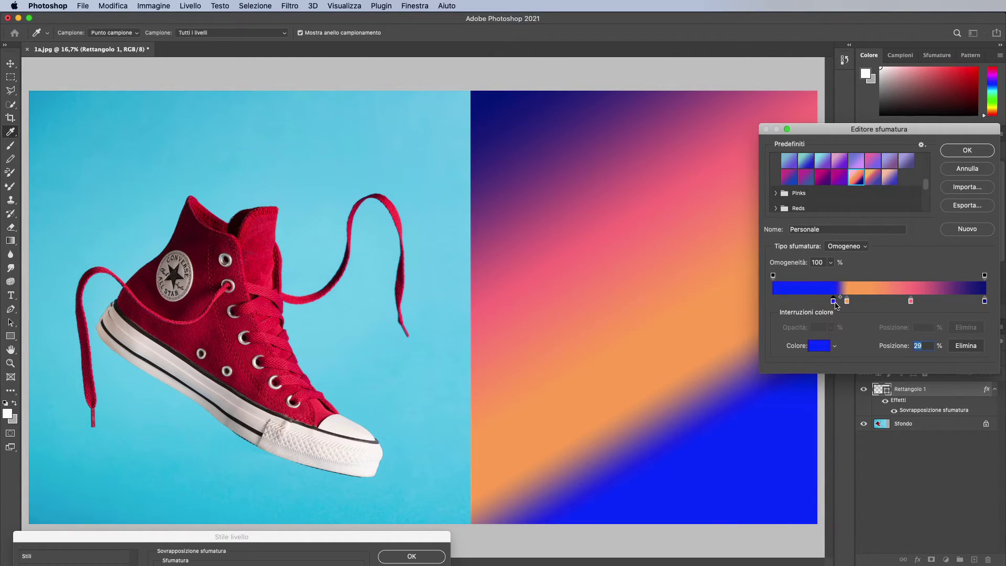
left_click_drag(820, 304, 773, 302)
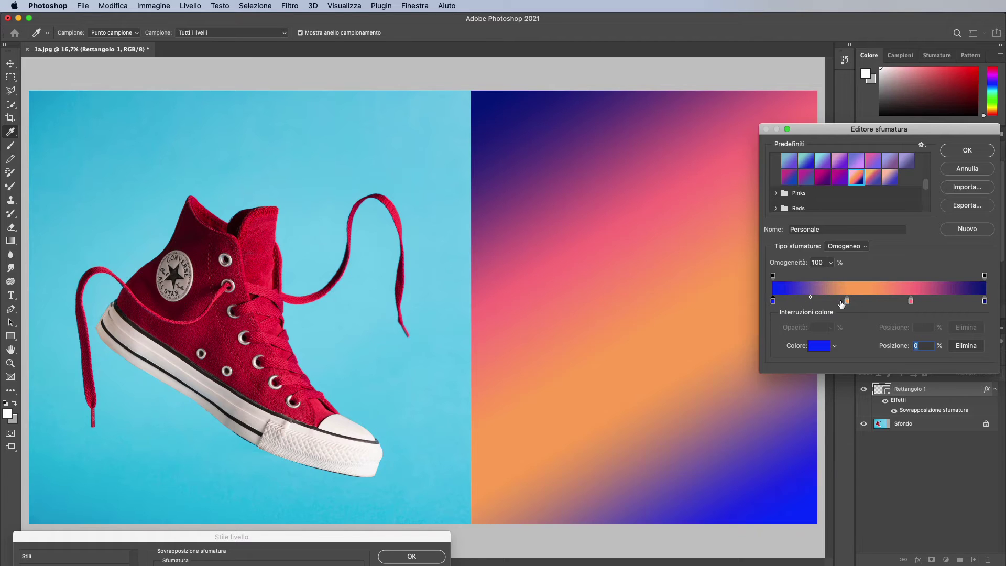
mouse_move(847, 301)
left_mouse_down()
mouse_move(849, 314)
mouse_move(847, 305)
left_mouse_up()
left_click_drag(846, 305, 846, 313)
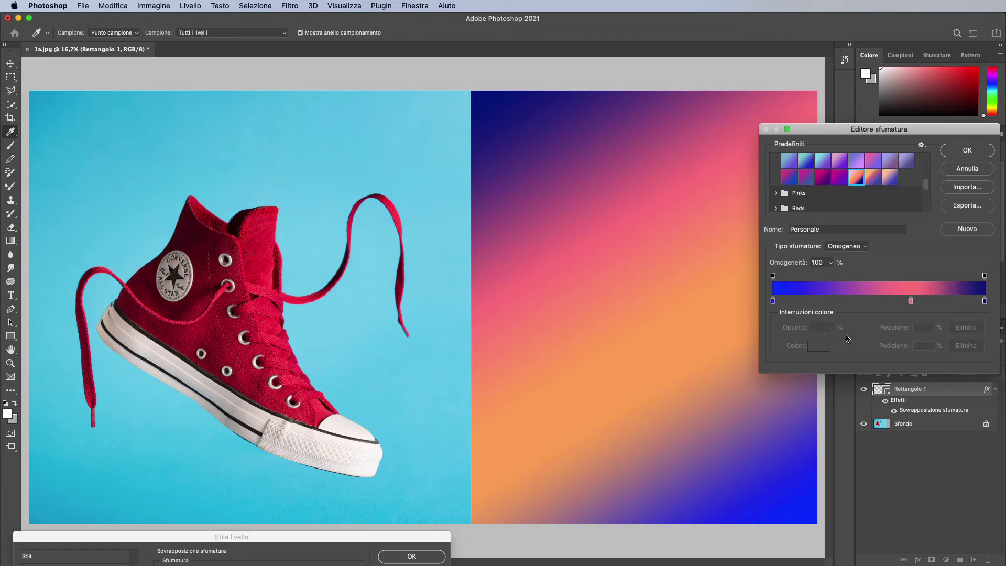
mouse_move(911, 302)
left_mouse_down()
mouse_move(875, 301)
mouse_move(886, 302)
left_mouse_up()
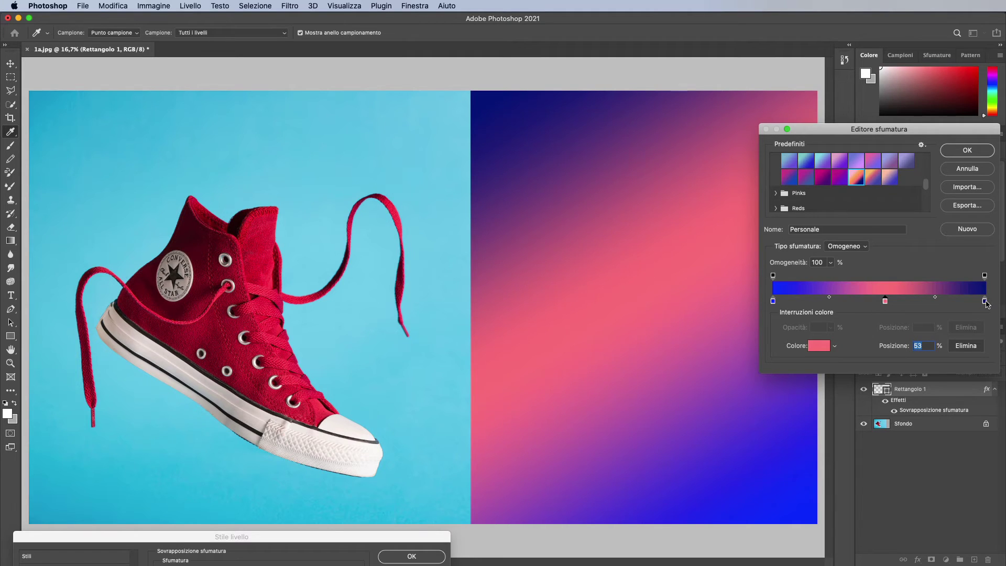
left_click_drag(985, 301, 974, 335)
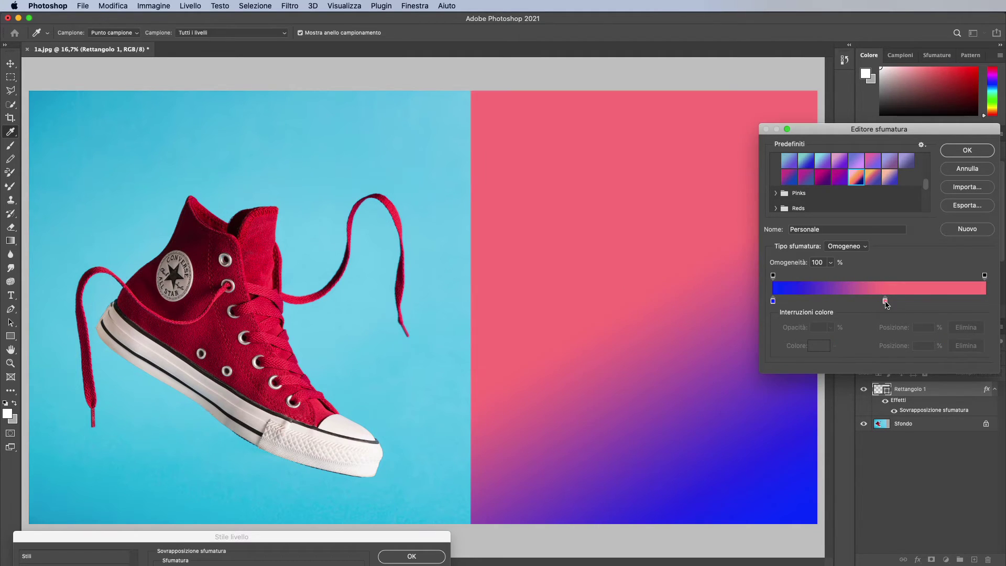
left_click_drag(885, 301, 986, 300)
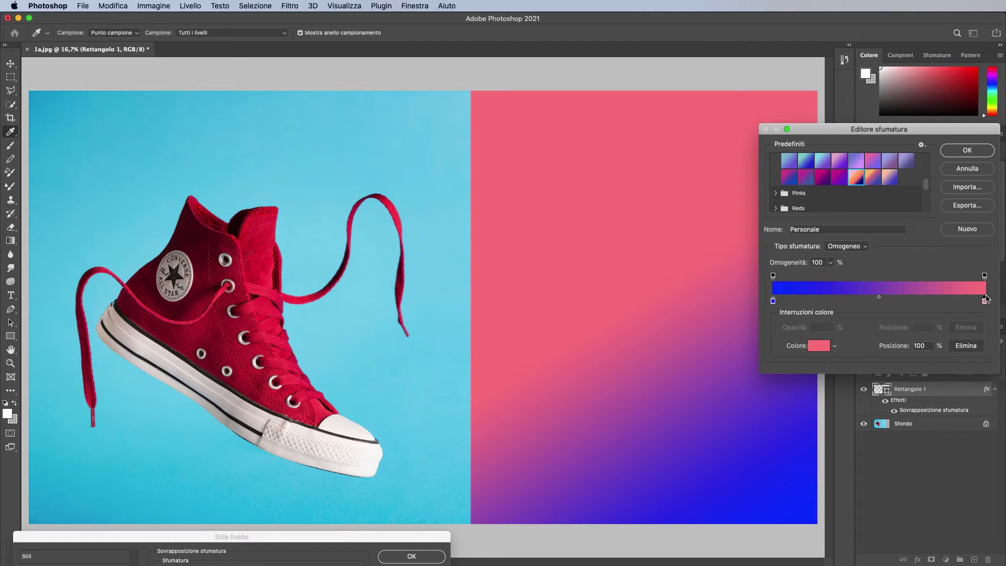
left_click(988, 301)
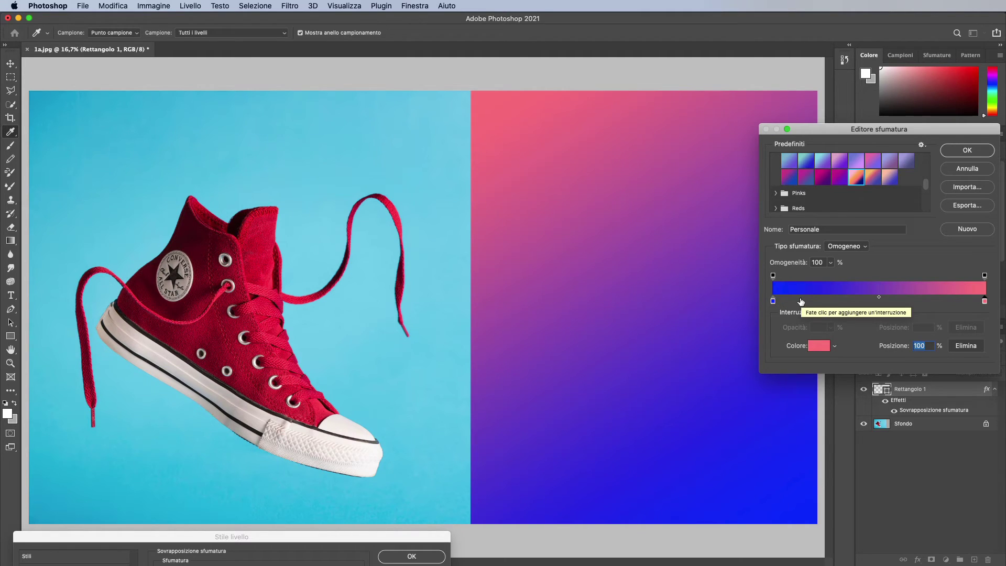
Add pink stops at about 28%, 47%, 64% and 80%, then remove a couple of extras.
left_click(801, 301)
left_click(833, 301)
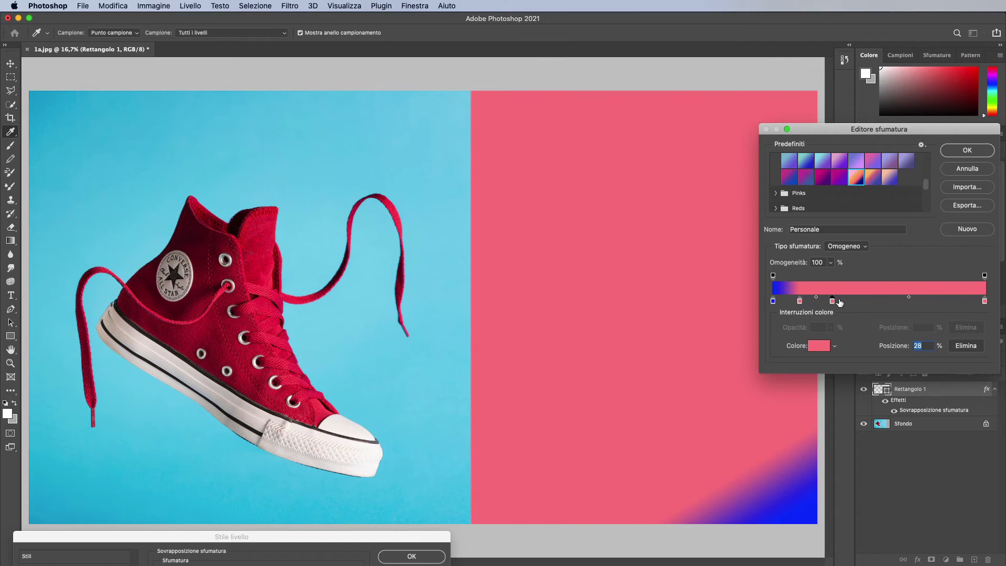
left_click(873, 302)
left_click(909, 301)
left_click(942, 302)
left_click_drag(910, 302, 833, 328)
left_click(833, 302)
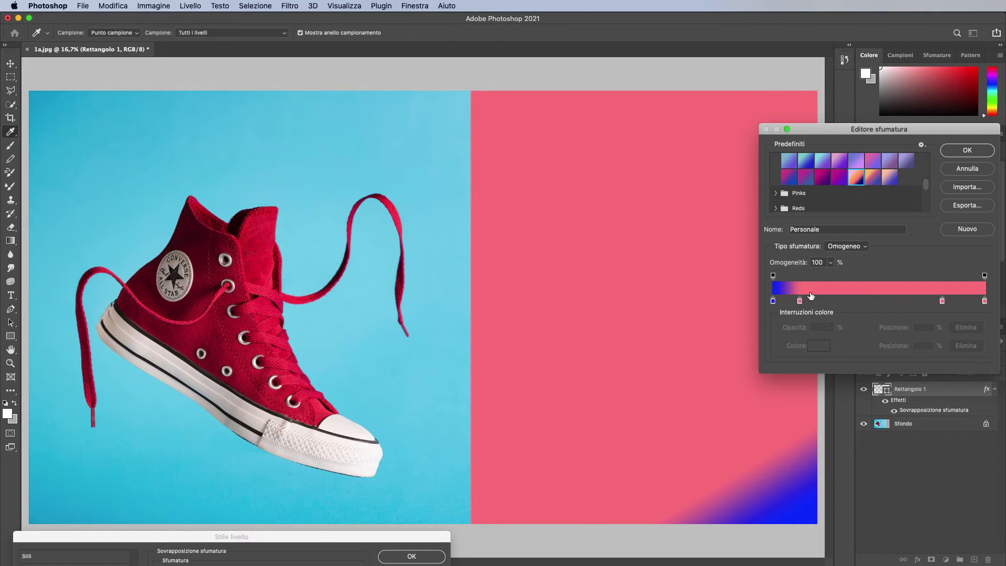
left_click(849, 246)
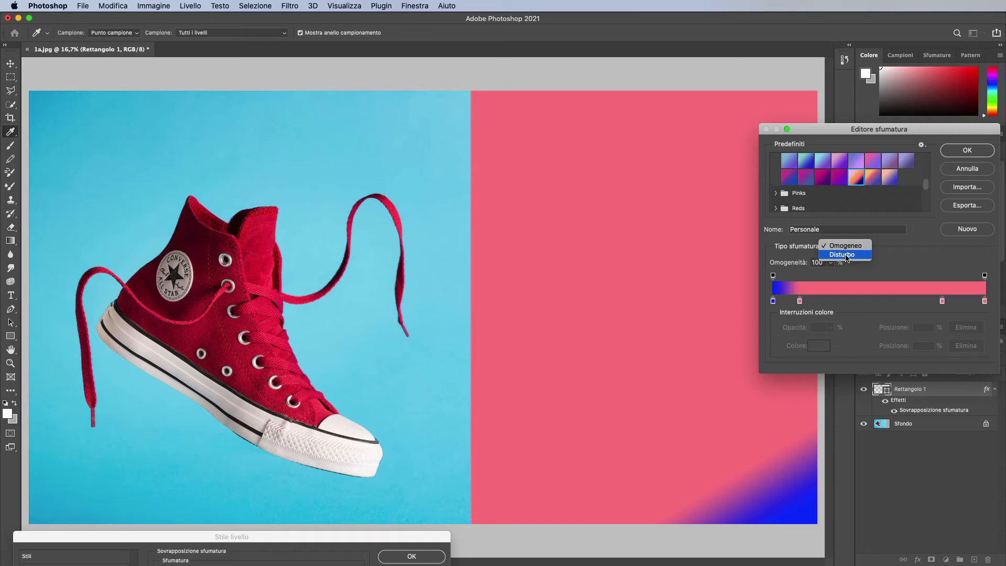
Try the Disturbo noise gradient type with reduced colour ranges, then return to Omogeneo.
left_click(848, 255)
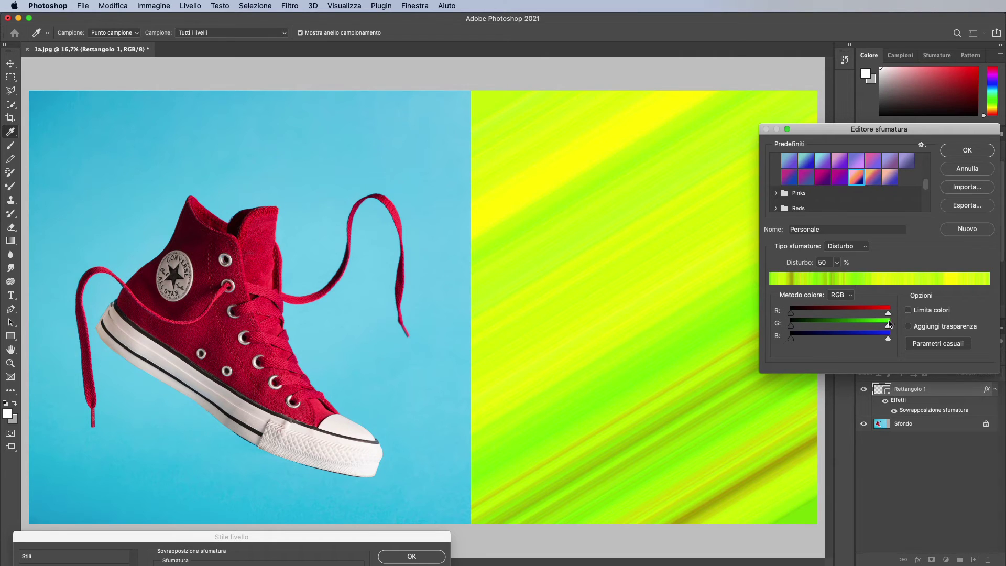
left_click_drag(888, 329, 809, 329)
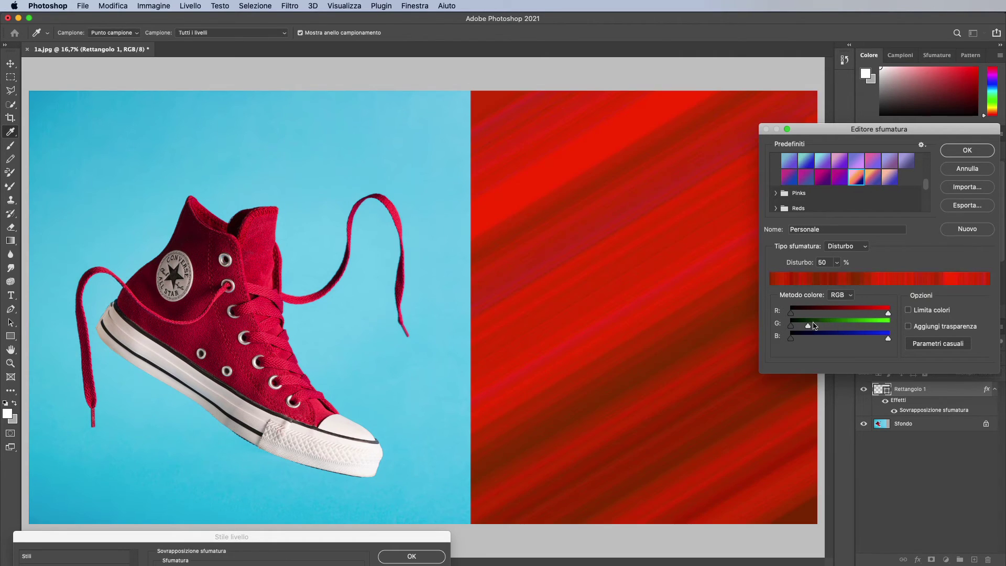
mouse_move(889, 313)
left_mouse_down()
mouse_move(804, 314)
mouse_move(891, 314)
left_mouse_up()
left_click(833, 248)
left_click(837, 237)
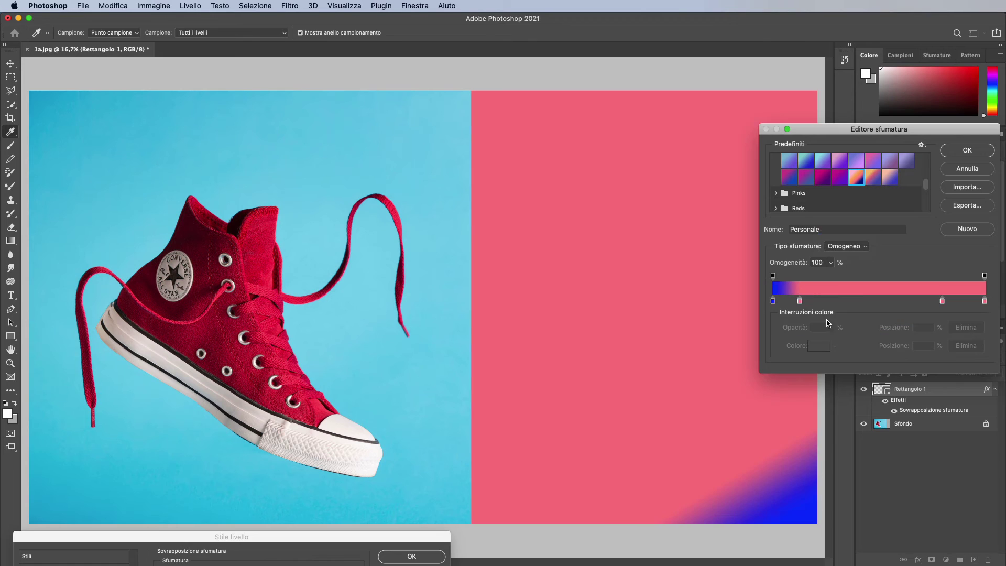
Remove the extra pink stops to leave a two-stop blue-to-pink gradient and confirm it.
left_click_drag(801, 301, 856, 302)
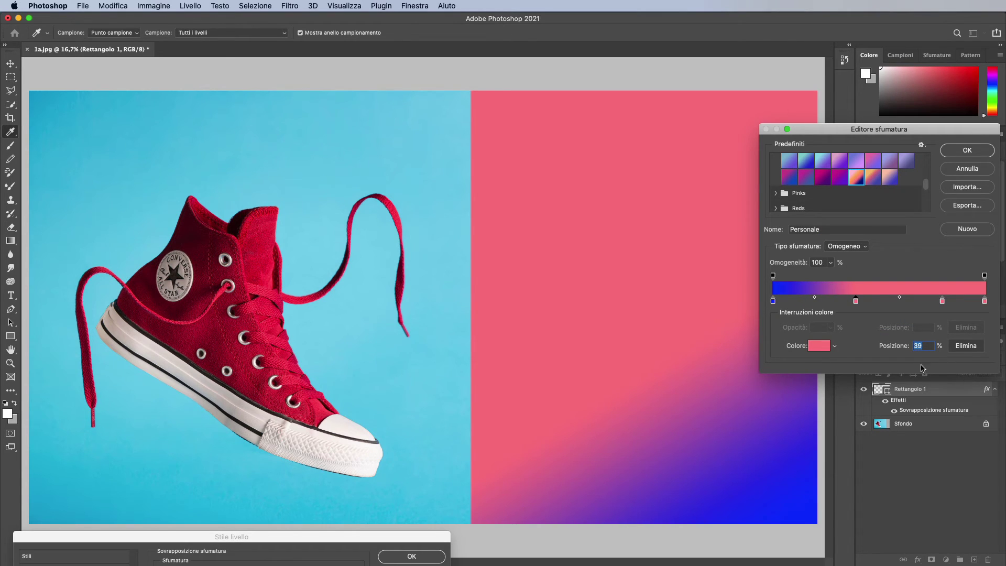
left_click_drag(943, 301, 954, 336)
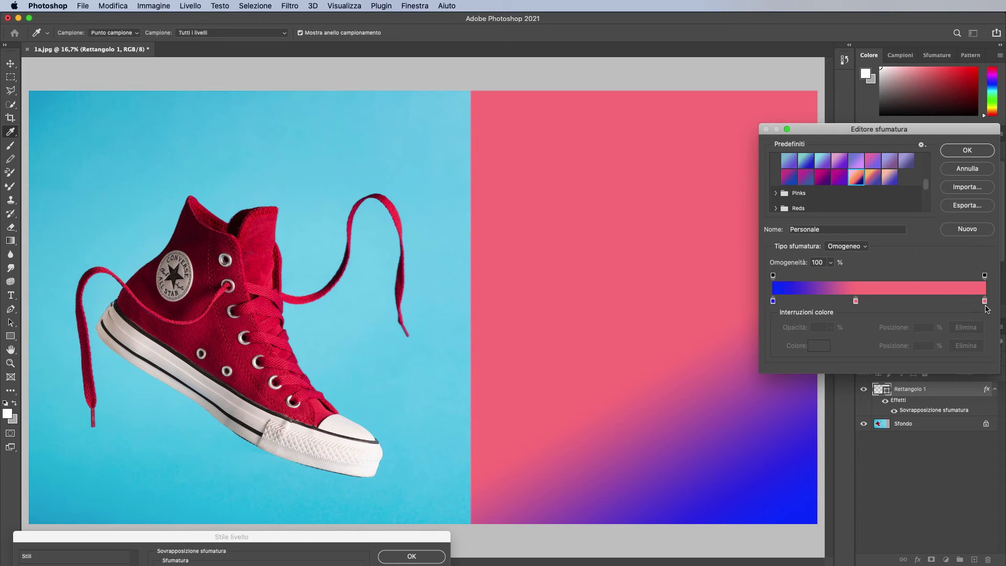
left_click_drag(855, 301, 857, 333)
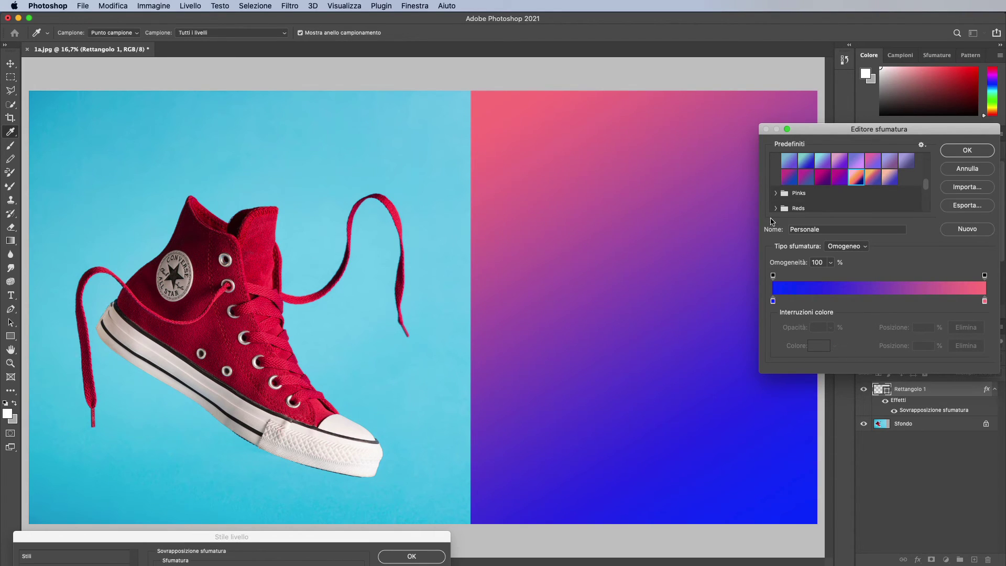
left_click(967, 151)
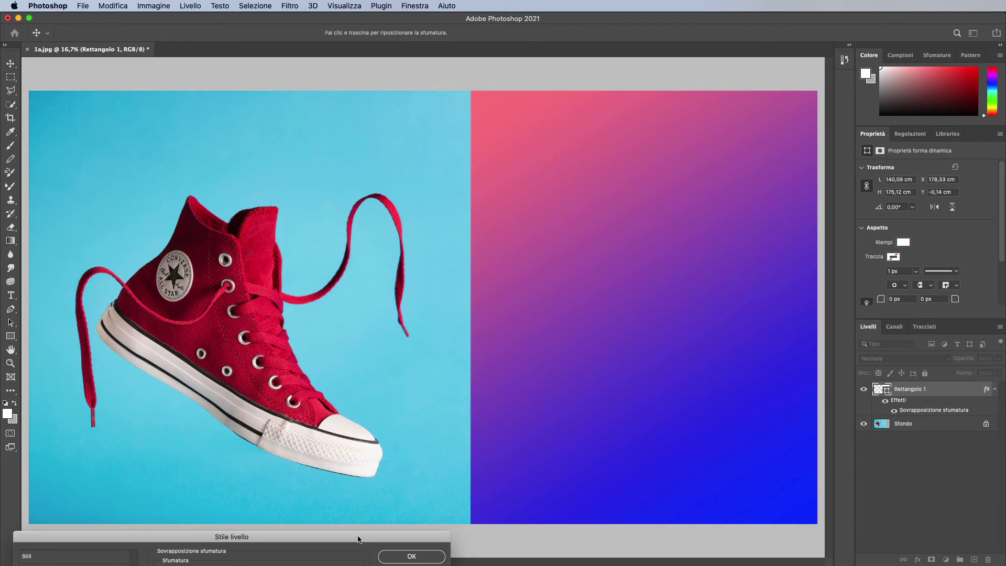
Bring the Gradient Overlay settings into view and preview the Radiale style.
left_click_drag(358, 539, 842, 172)
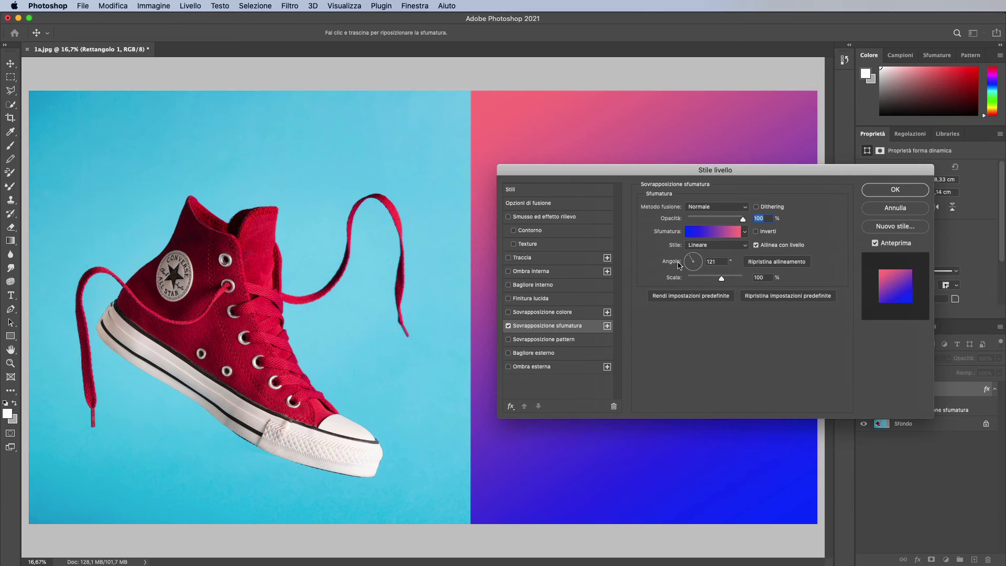
mouse_move(712, 175)
left_mouse_down()
mouse_move(811, 225)
mouse_move(804, 248)
mouse_move(877, 285)
left_mouse_up()
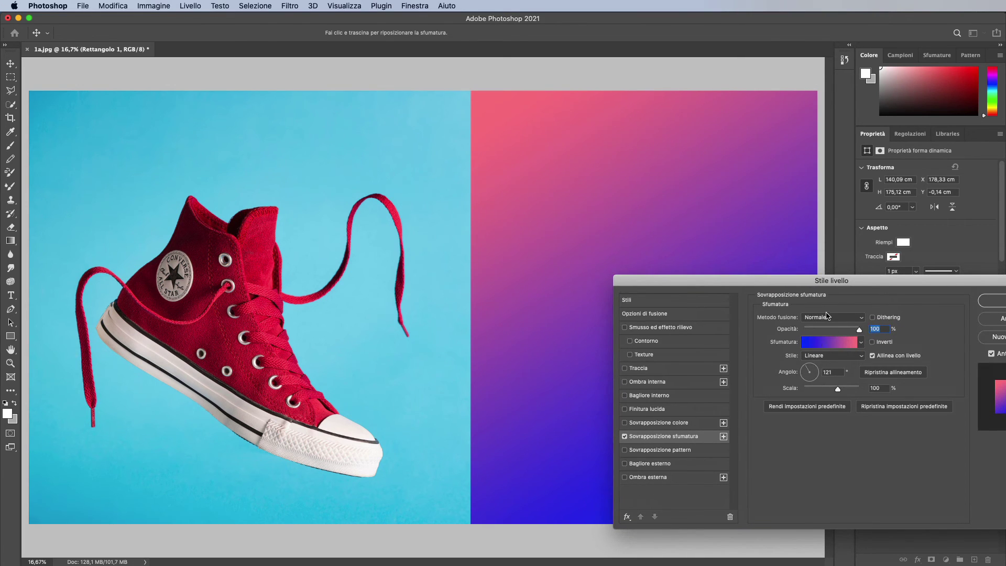
left_click(827, 358)
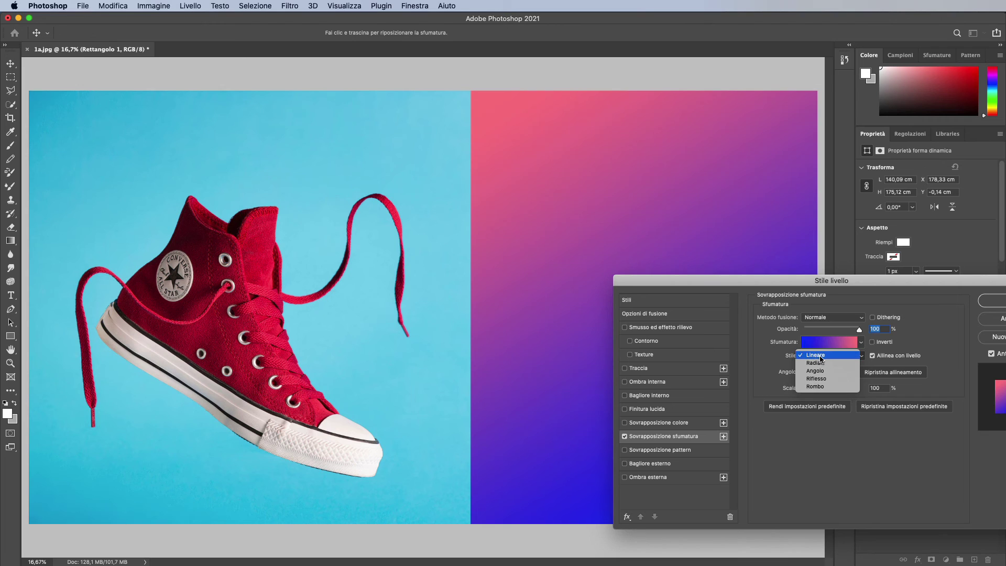
left_click(822, 364)
left_click(880, 274)
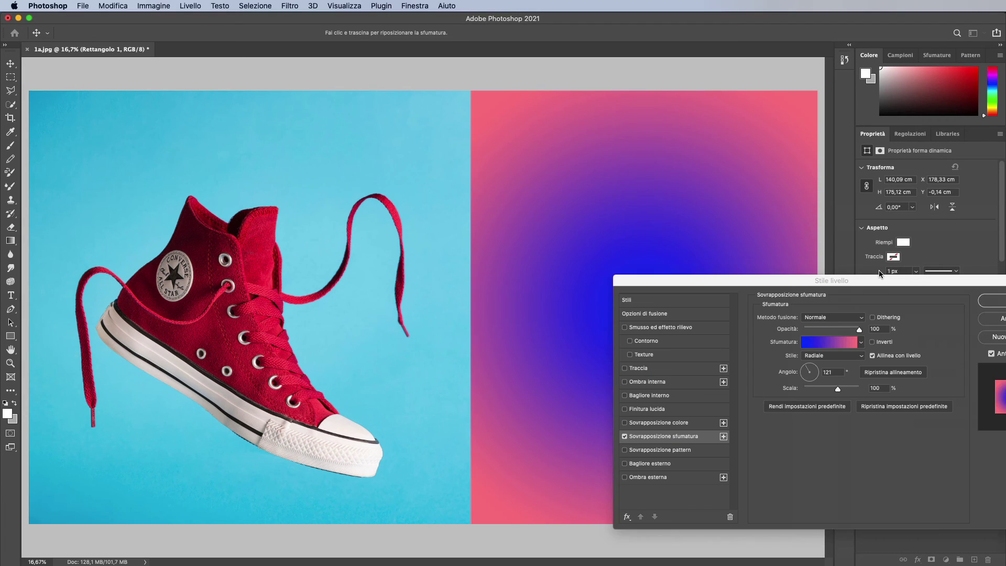
Preview the Angolo, Riflesso and Rombo styles, then set the style back to Lineare.
left_click_drag(839, 285, 906, 288)
left_click(892, 358)
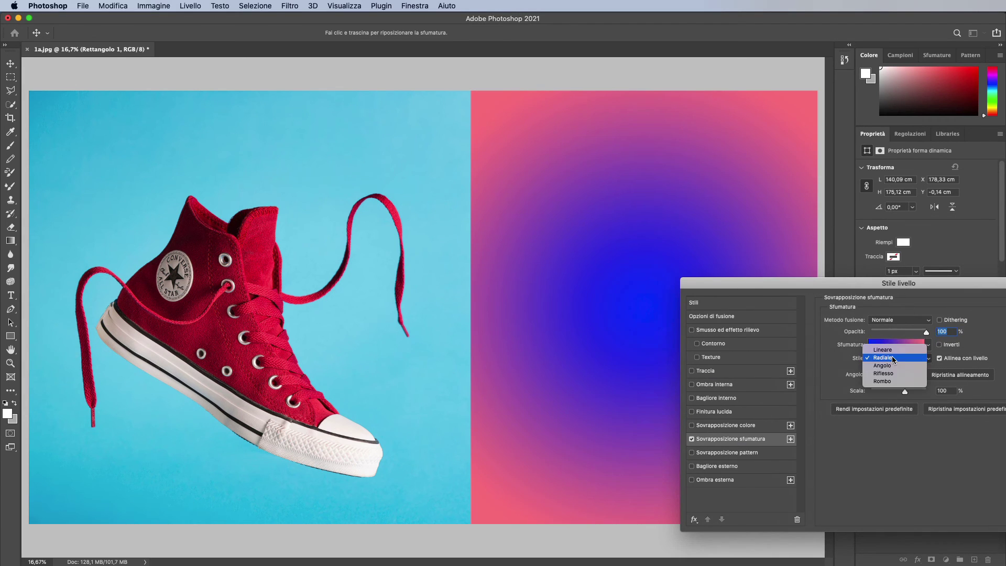
left_click(892, 367)
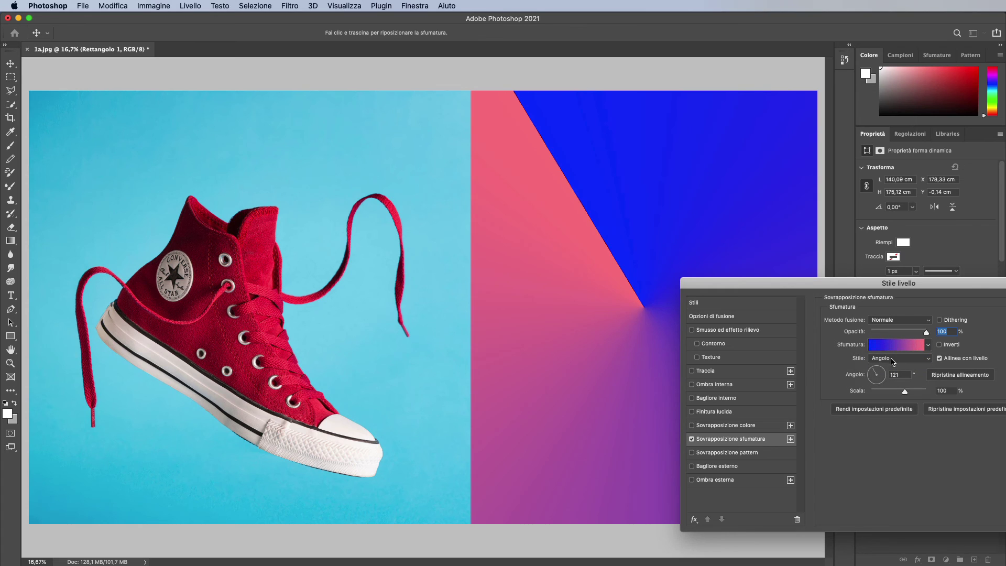
left_click(892, 361)
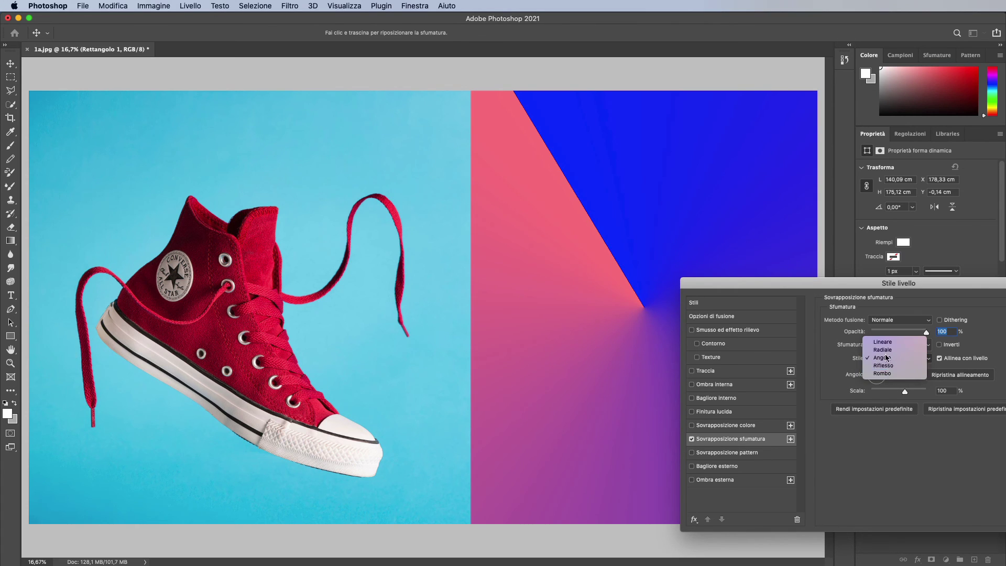
left_click(888, 367)
left_click(893, 368)
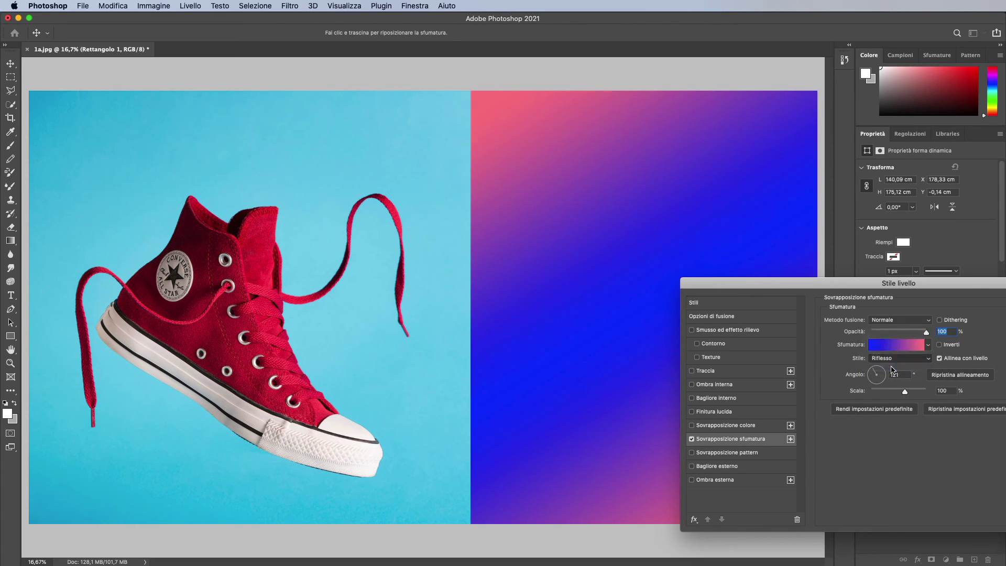
left_click(891, 365)
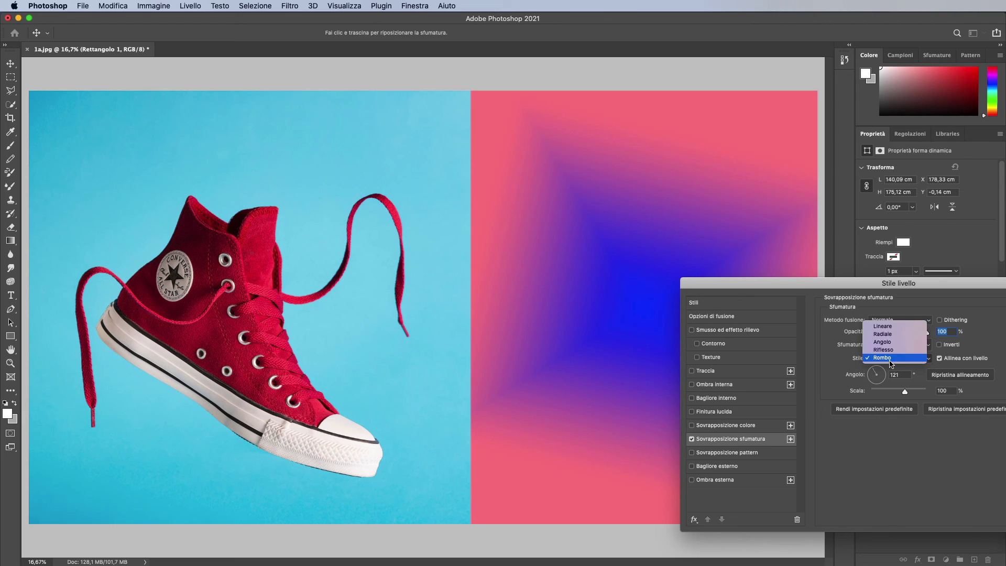
left_click(893, 325)
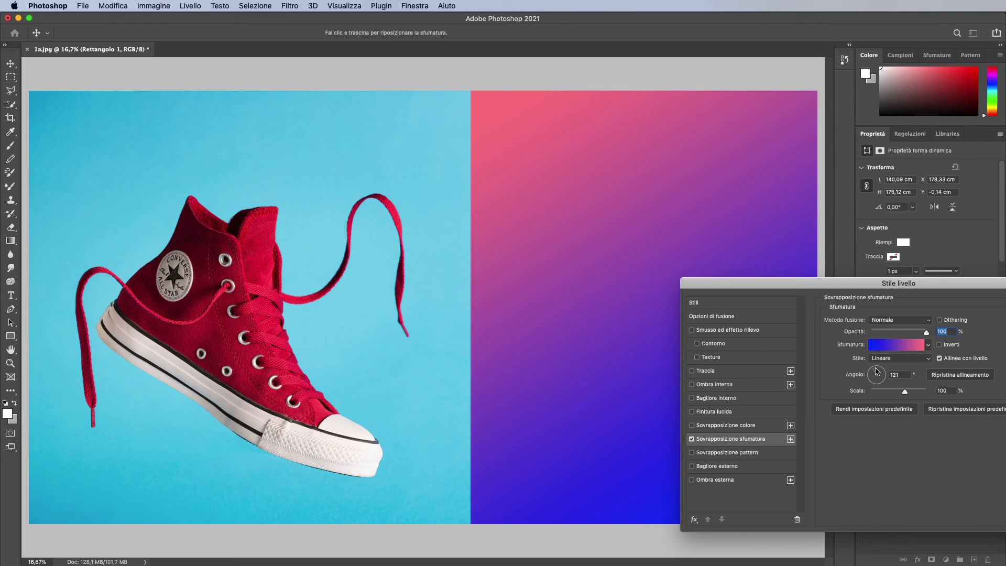
Set the gradient angle to -1° (blue left, pink right) and Scala to 123%.
left_click(883, 371)
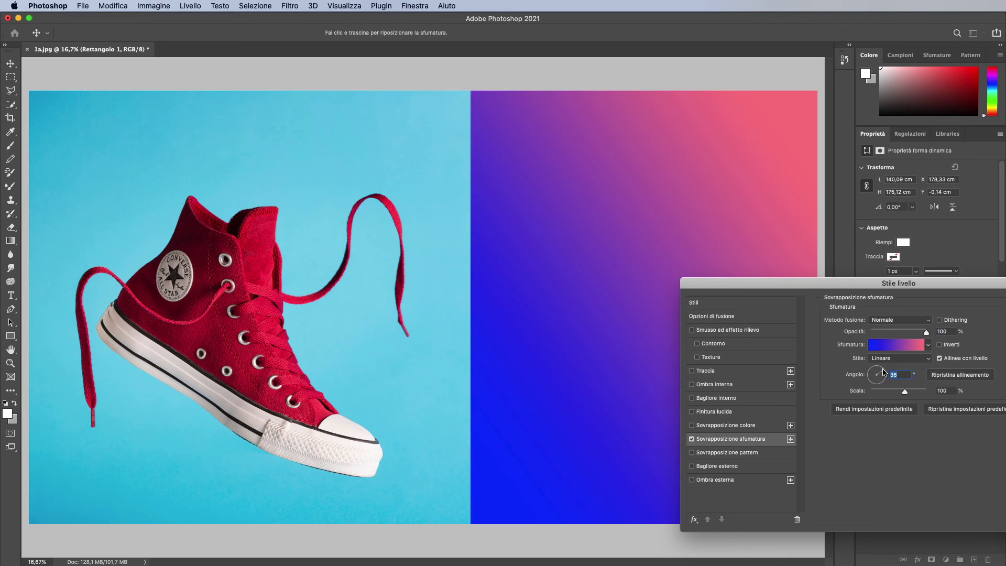
left_click(874, 368)
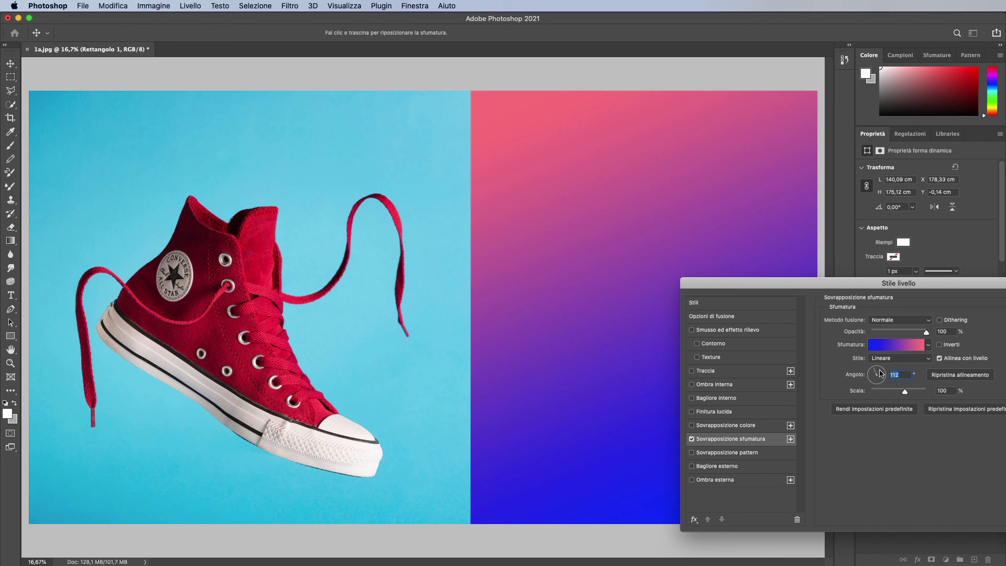
left_click_drag(881, 371, 885, 378)
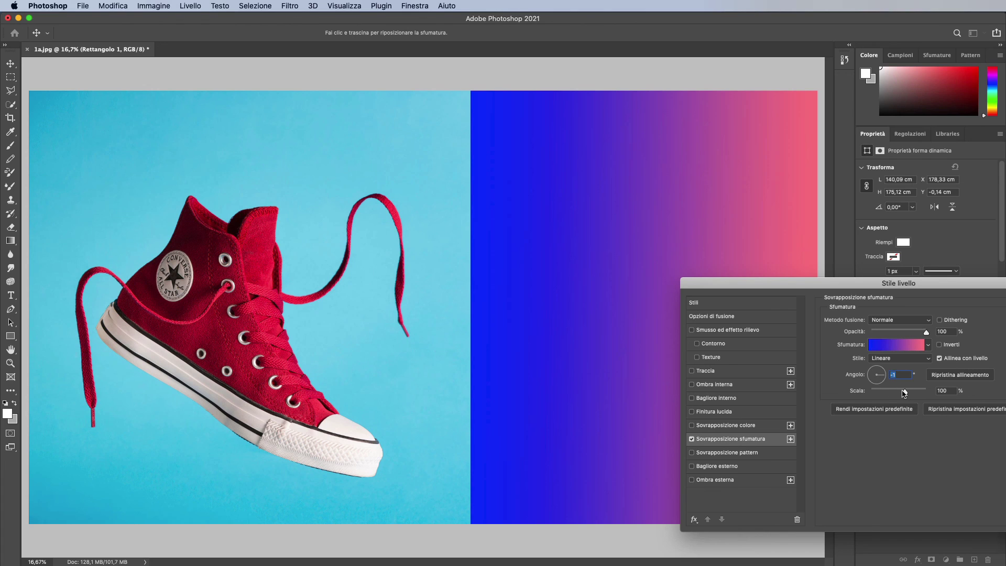
mouse_move(904, 390)
left_mouse_down()
mouse_move(893, 391)
mouse_move(926, 391)
mouse_move(875, 393)
left_mouse_up()
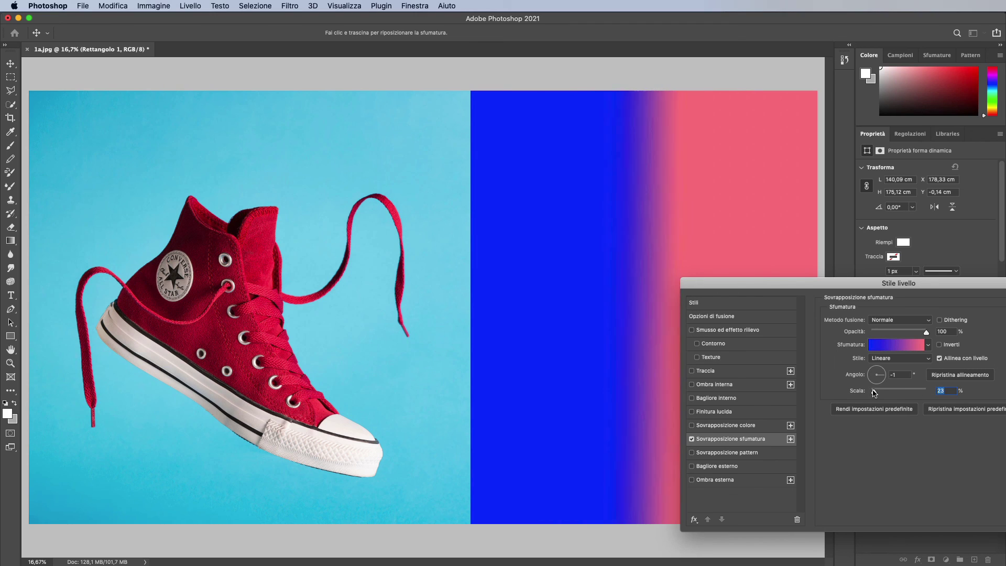
left_click_drag(879, 393, 913, 394)
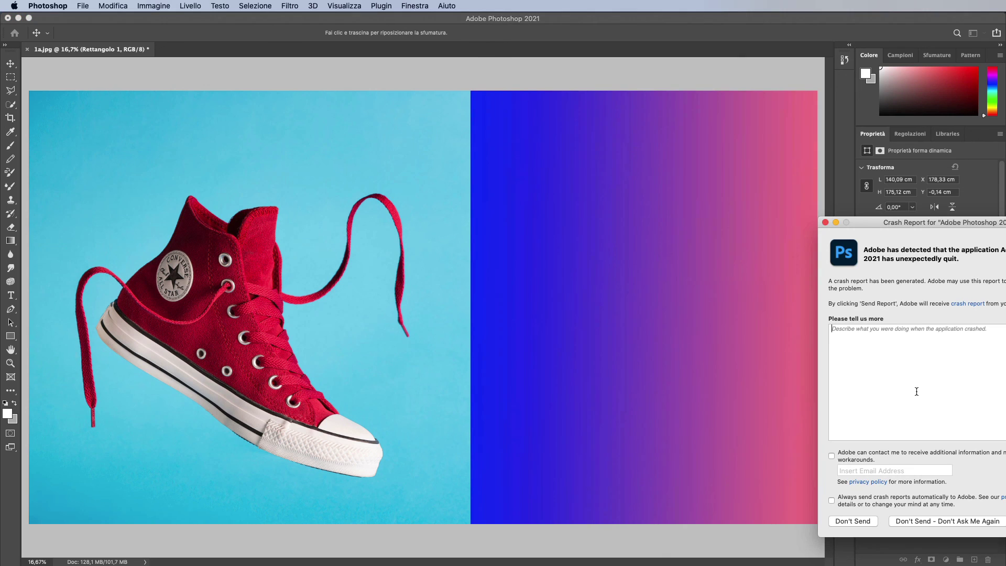
left_click_drag(870, 232, 926, 225)
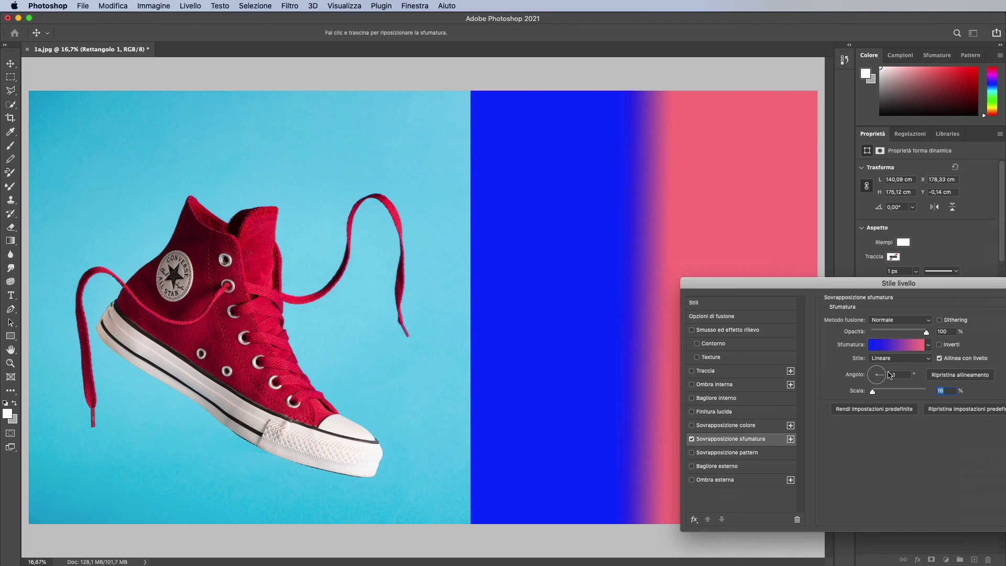
left_click_drag(885, 391, 915, 392)
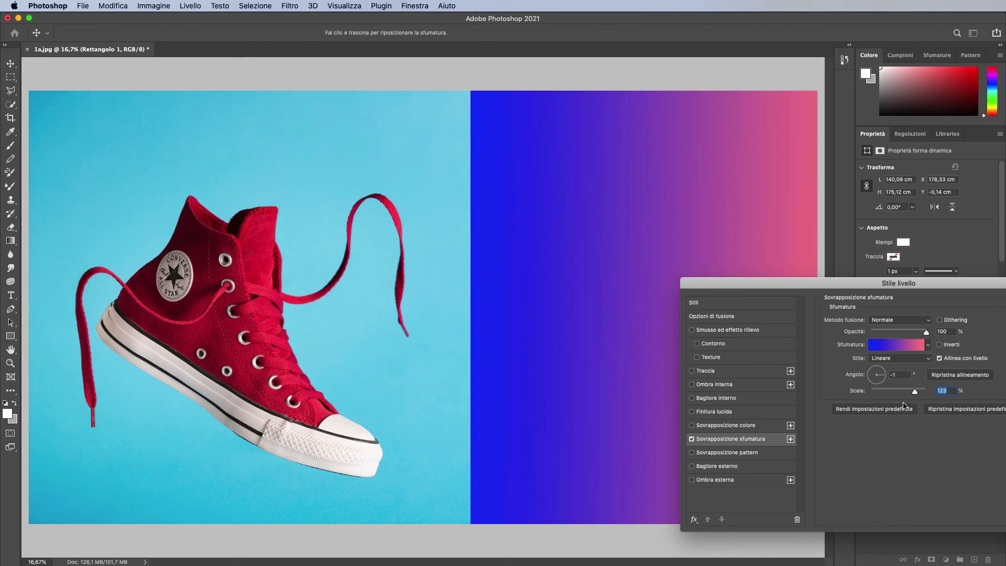